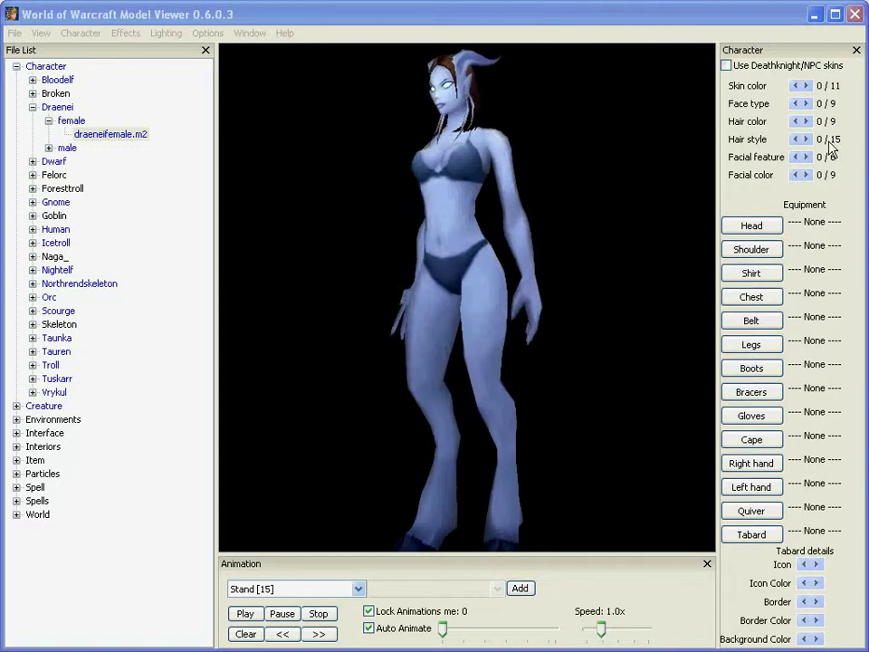
Step the Draenei female's skin colour to the paler option 1 of 11, then try another face type.
left_click(806, 86)
left_click(806, 86)
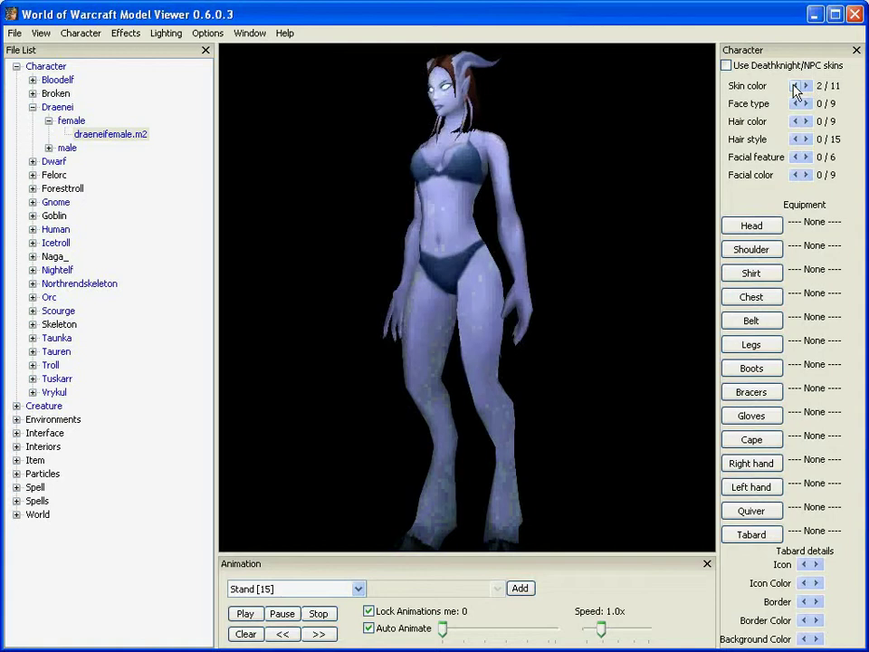
left_click(795, 86)
left_click(806, 105)
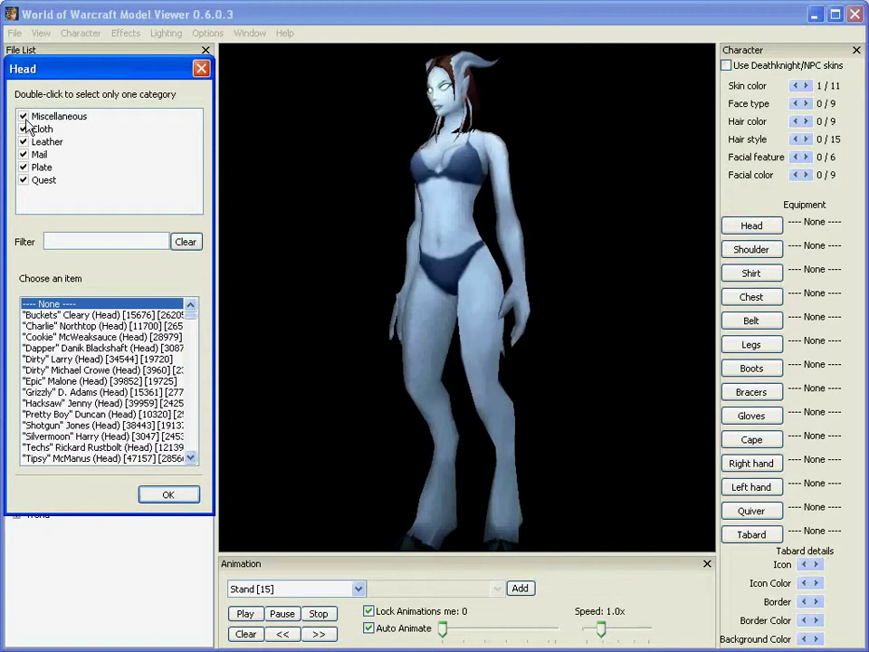
Filter the Head item chooser to Plate only by excluding Misc, Quest, Cloth, Leather and Mail.
left_click(25, 116)
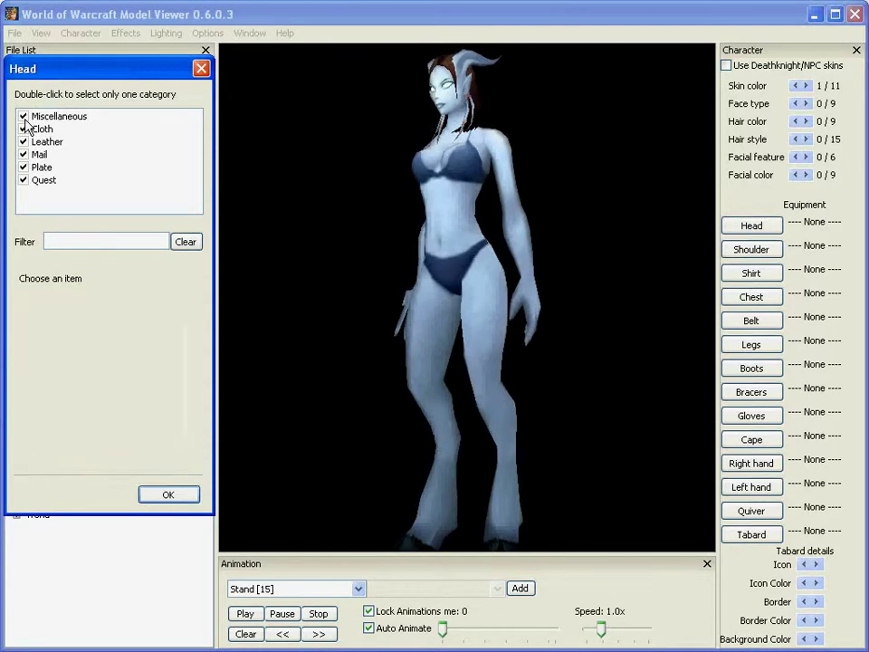
left_click(24, 180)
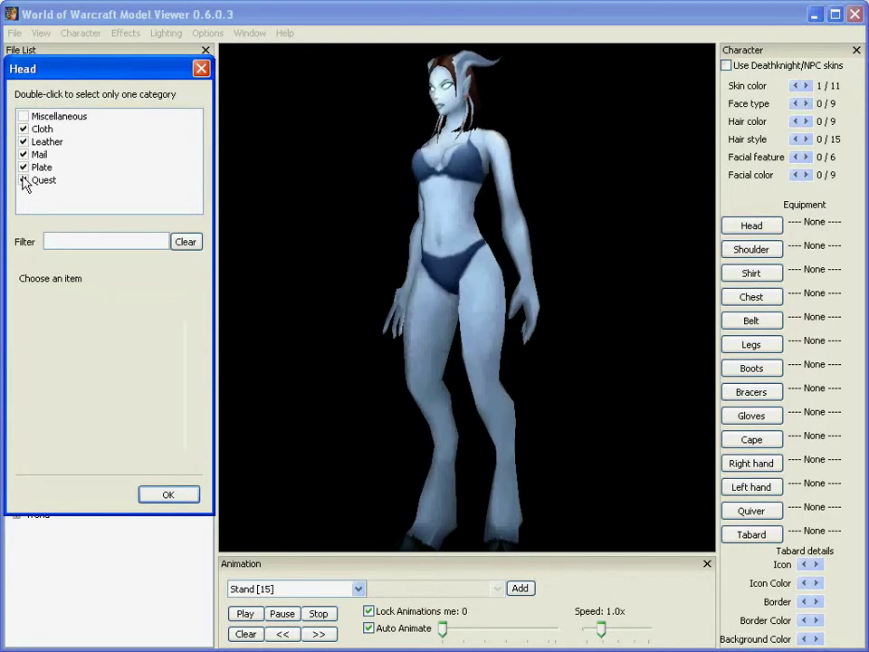
left_click(25, 130)
left_click(24, 143)
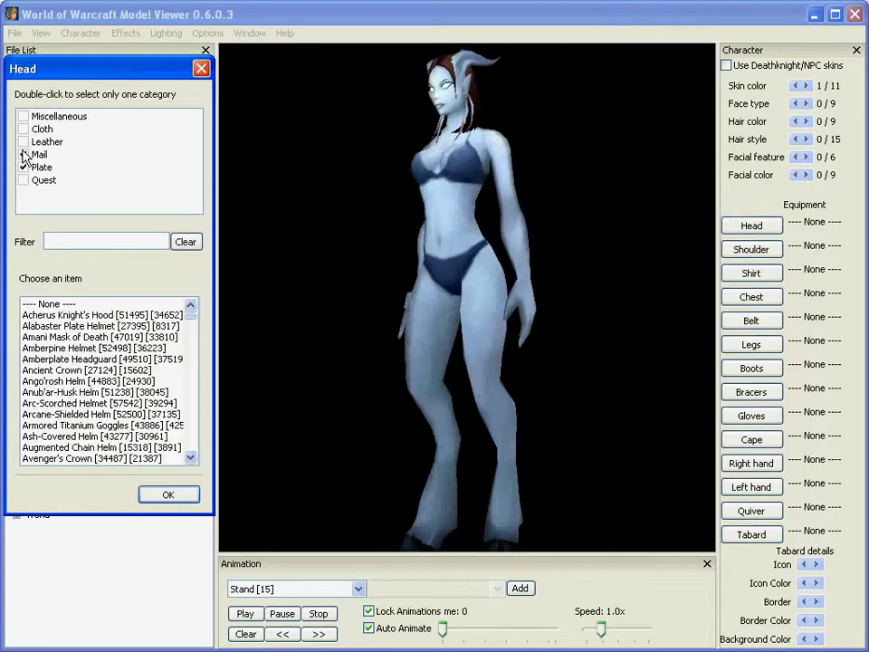
left_click(24, 155)
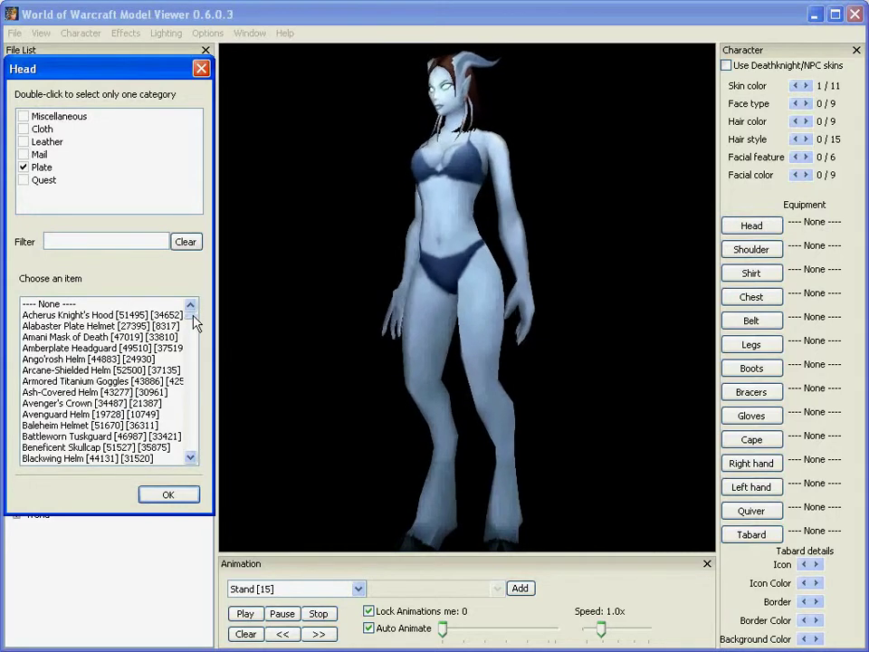
Equip Acherus Knight's Hood, then step down the plate helms to Battleworn Tuskguard.
left_click(92, 317)
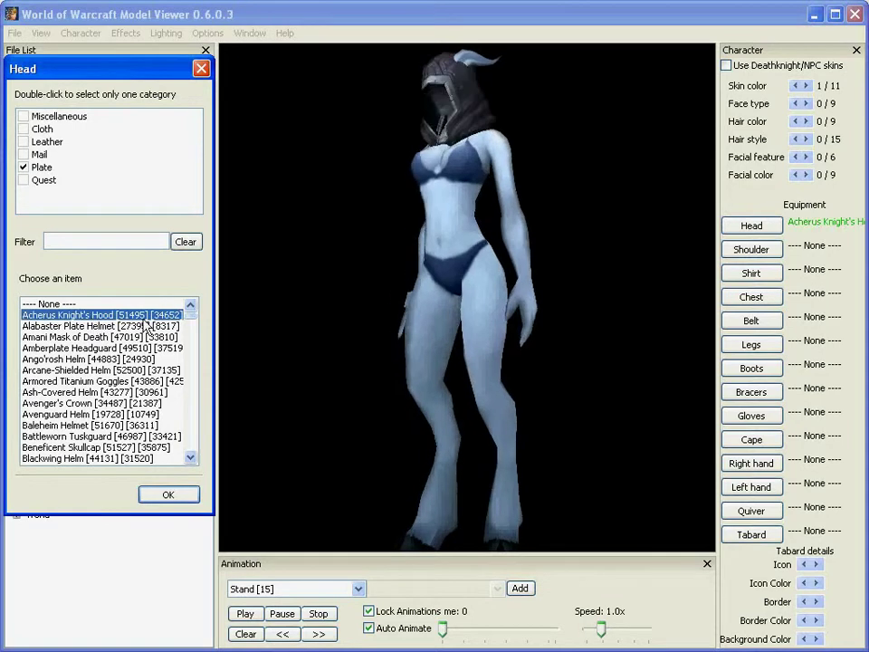
key("Down")
key("Down")
key("Down")
key("Down")
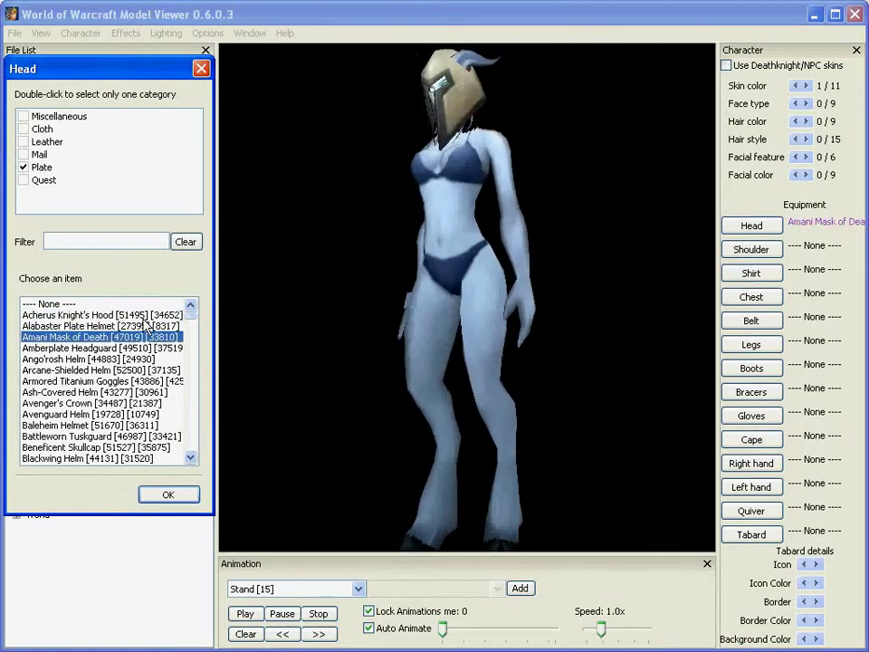
key("Down")
key("Down")
key("Down")
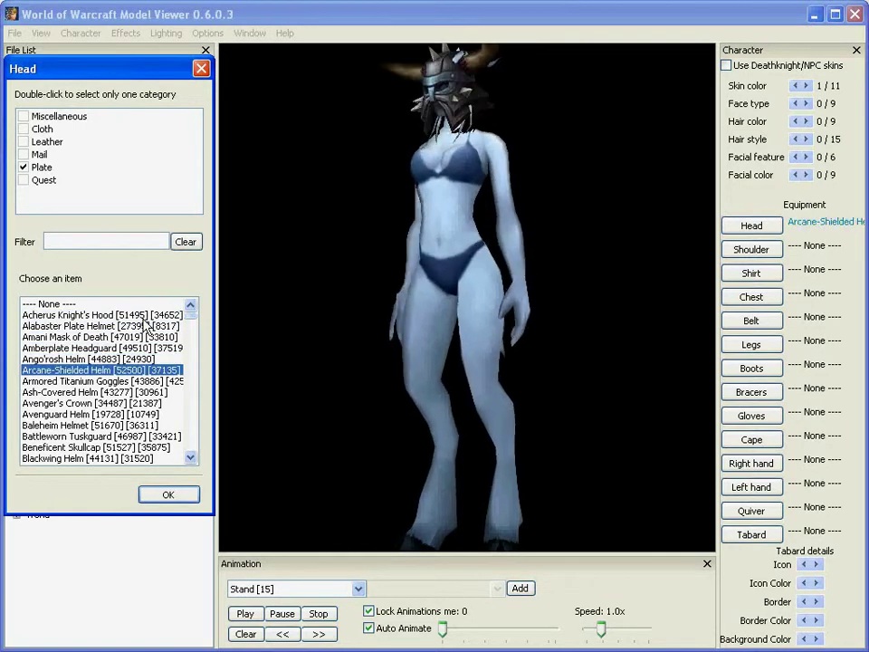
key("Down")
key("Down")
key("Down")
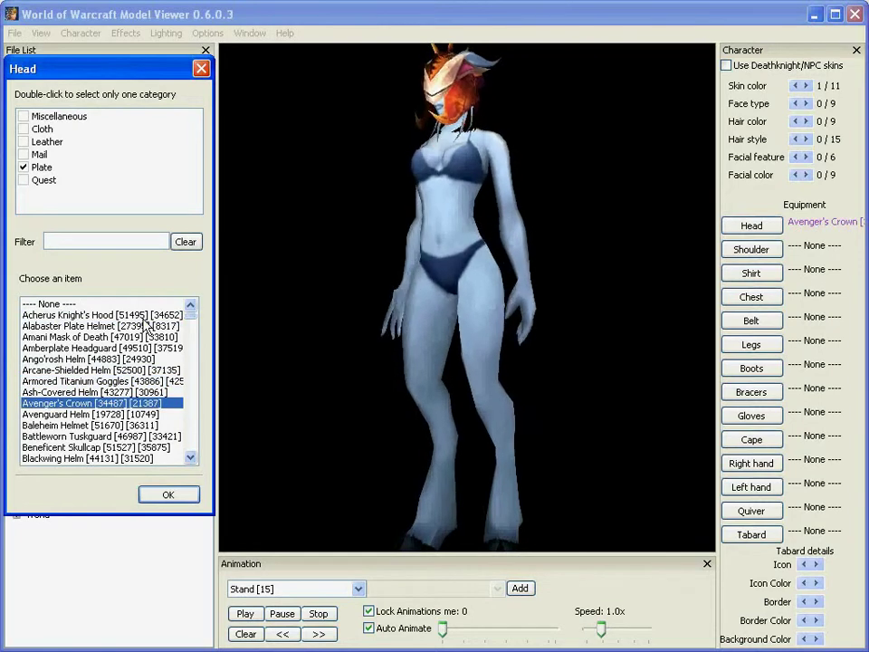
key("Down")
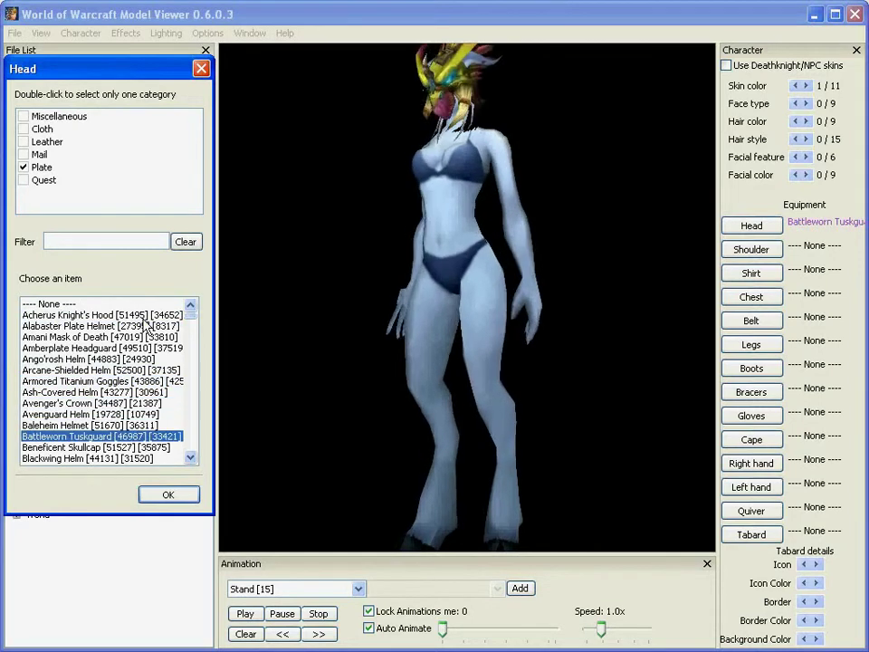
Pan and zoom onto the Battleworn Tuskguard helm, rotating the model so it faces right.
left_click(460, 81)
right_click_drag(460, 81, 463, 161)
middle_click_drag(463, 160, 422, 262)
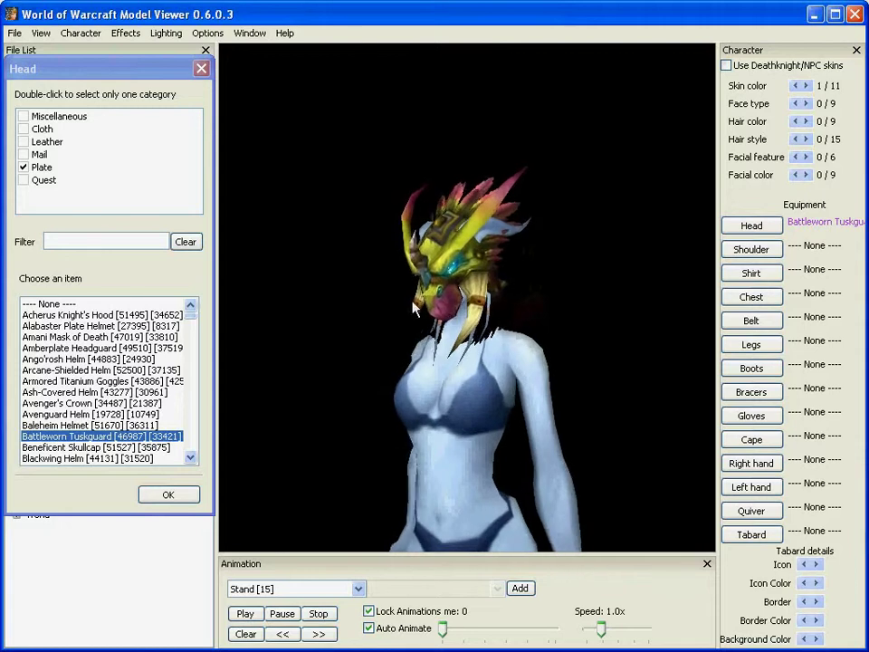
scroll(469, 308, "up", 4)
left_click_drag(470, 309, 405, 336)
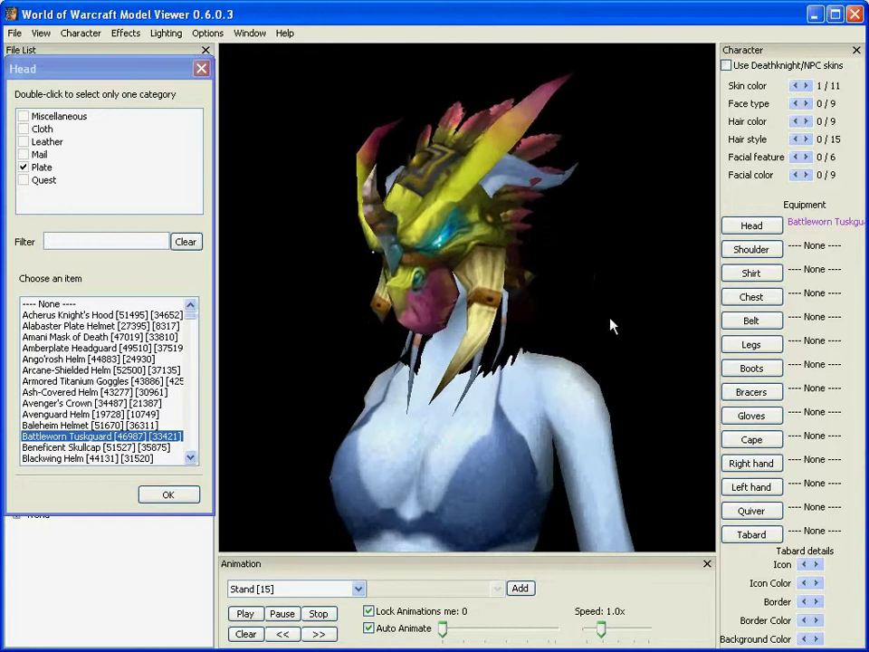
Preview helms from Beneficent Skullcap and Blackwing Helm down to Boulderfist Helm.
key("Down")
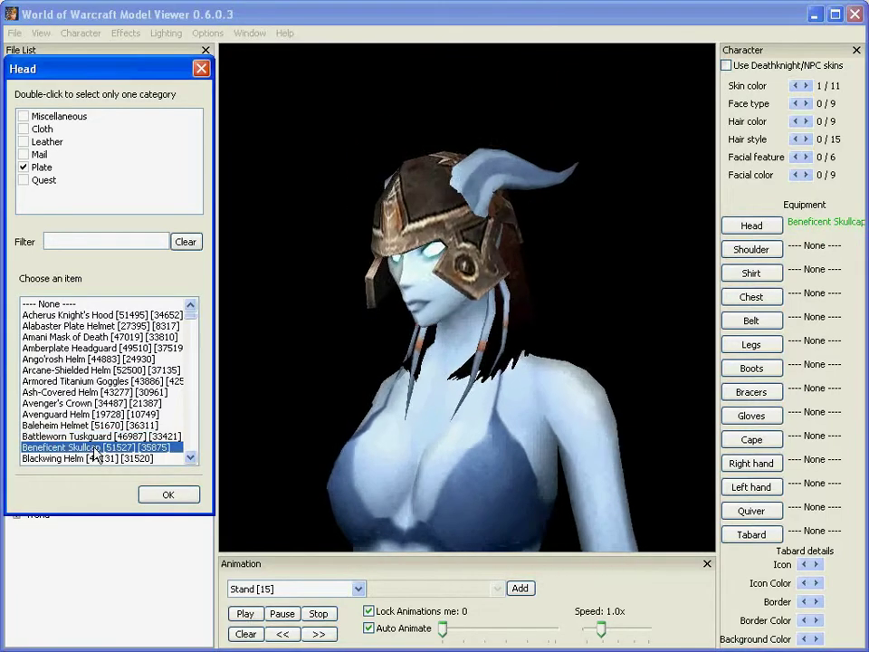
key("Down")
key("Down")
key("Down")
key("Down")
key("Down")
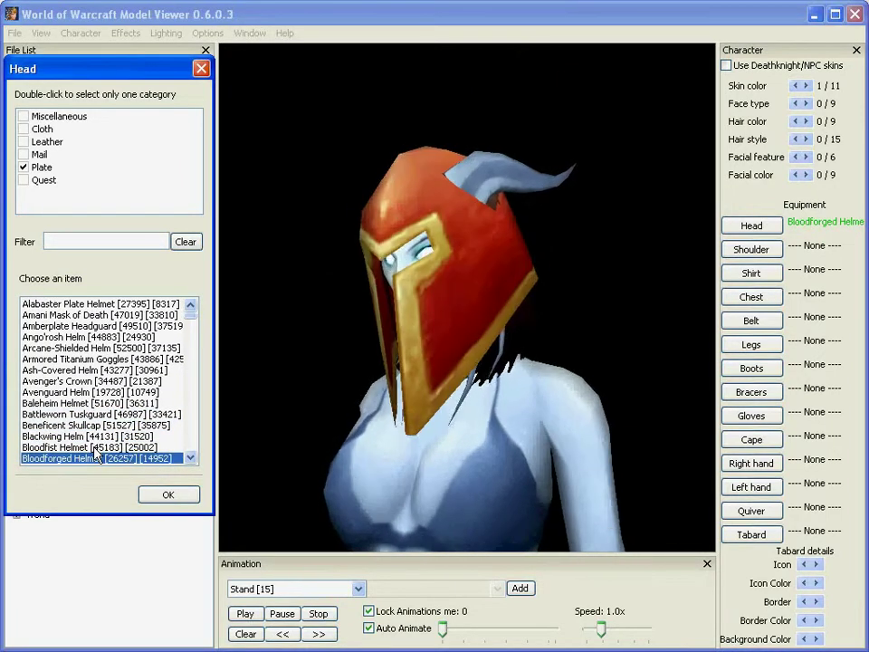
key("Down")
key("Down")
key("Down")
key("Down")
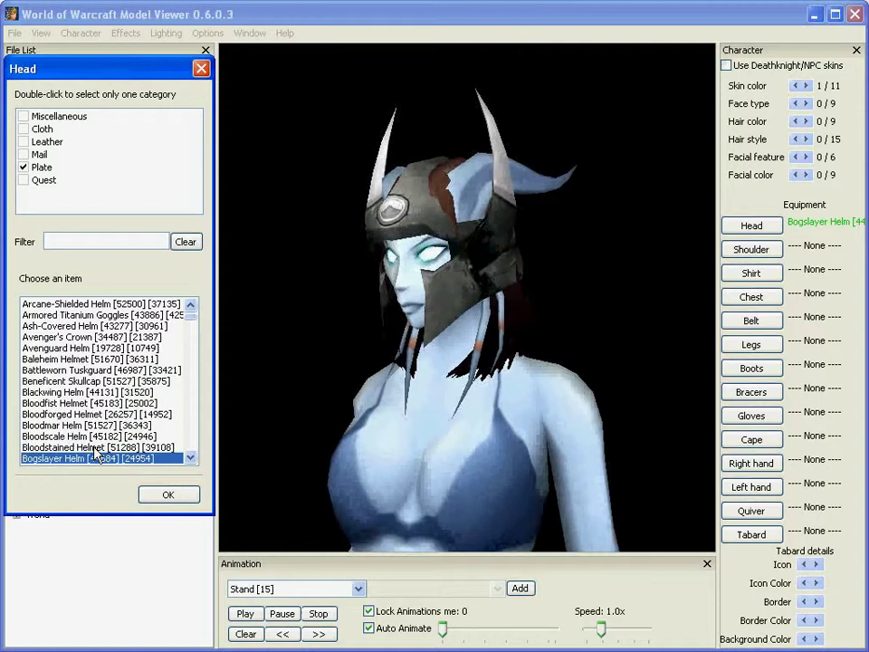
key("Down")
key("Down")
key("Down")
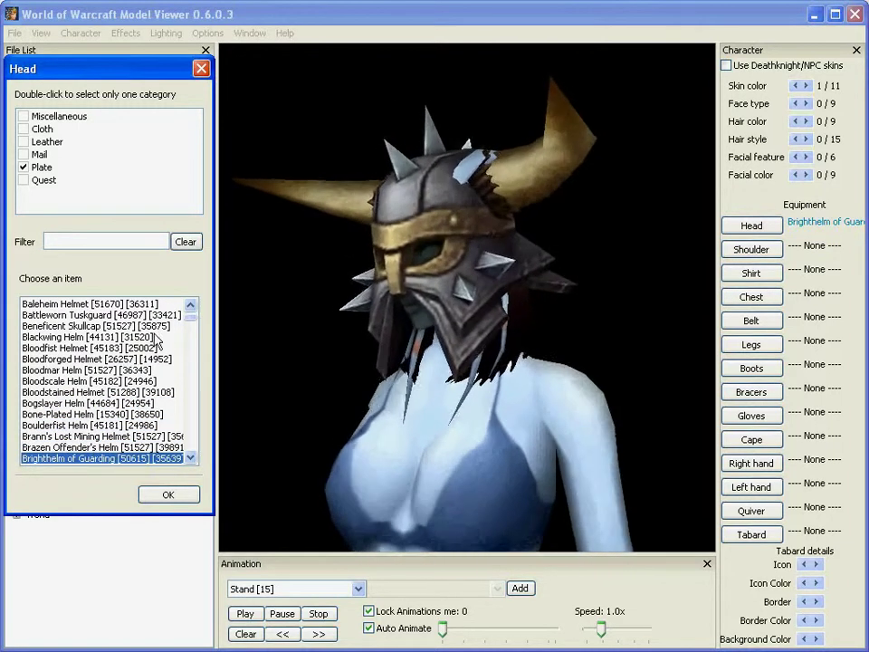
Scroll further down the Head list and step back up to UnseenItem (Helm) [33793] [21445].
left_click_drag(192, 329, 168, 398)
scroll(165, 396, "down", 5)
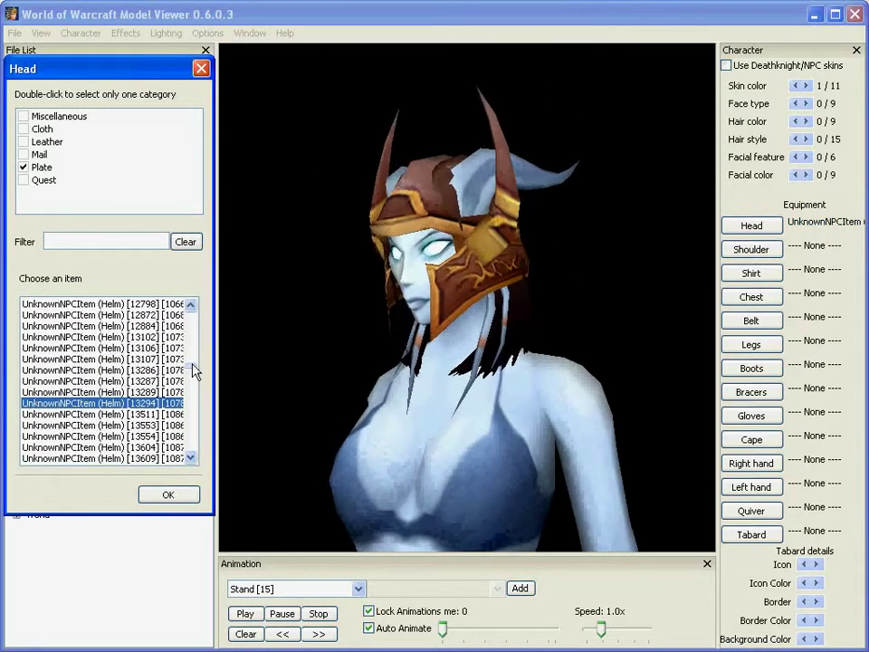
scroll(193, 372, "down", 5)
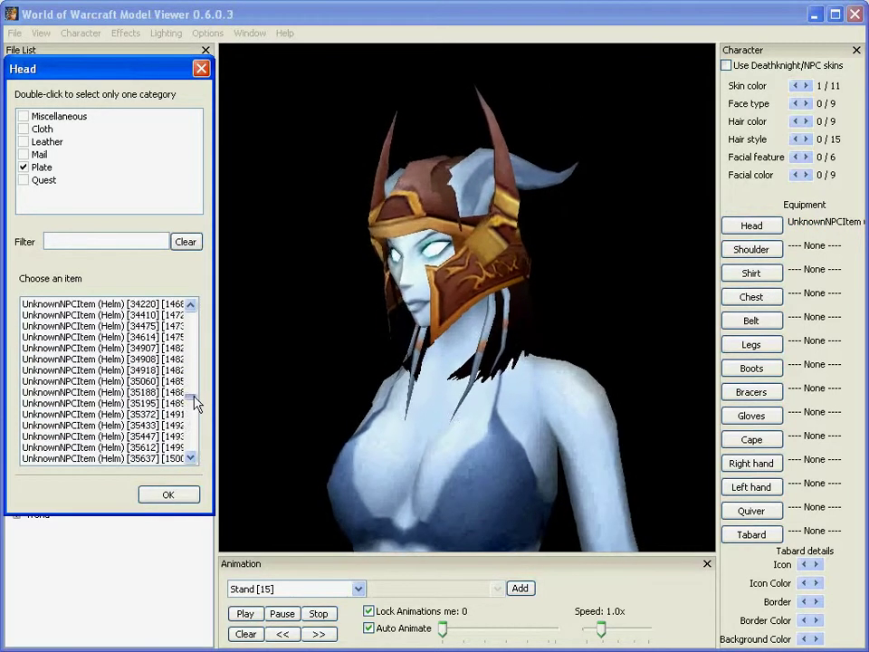
left_click_drag(194, 431, 193, 450)
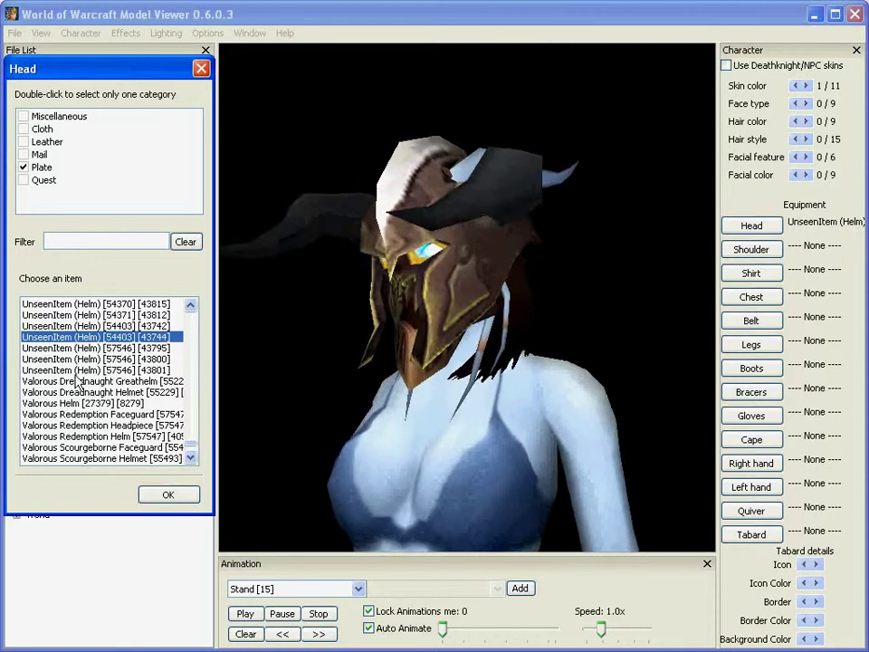
key("Up")
key("Up")
key("Up")
key("Up")
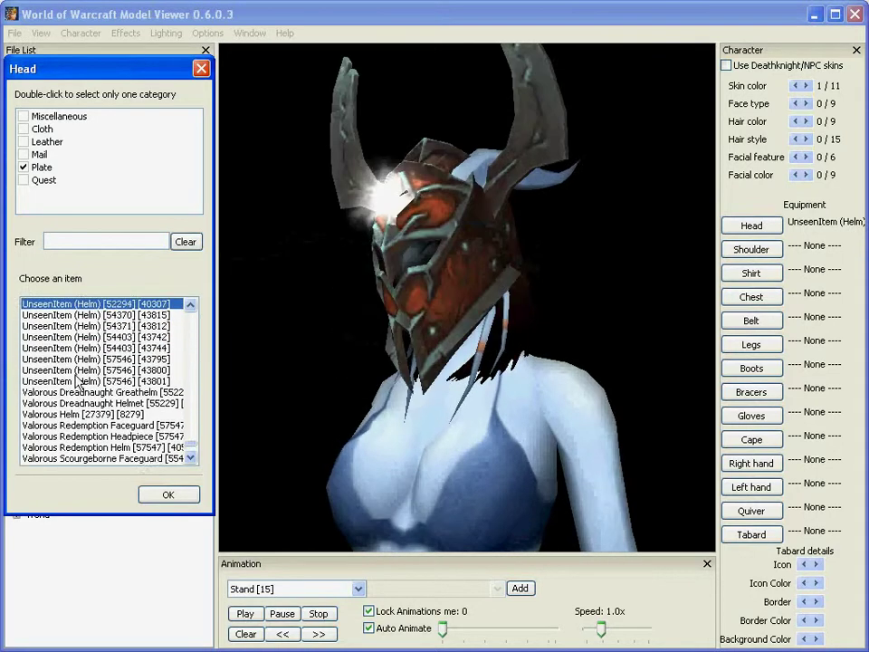
key("Up")
key("Up")
key("Up")
key("Up")
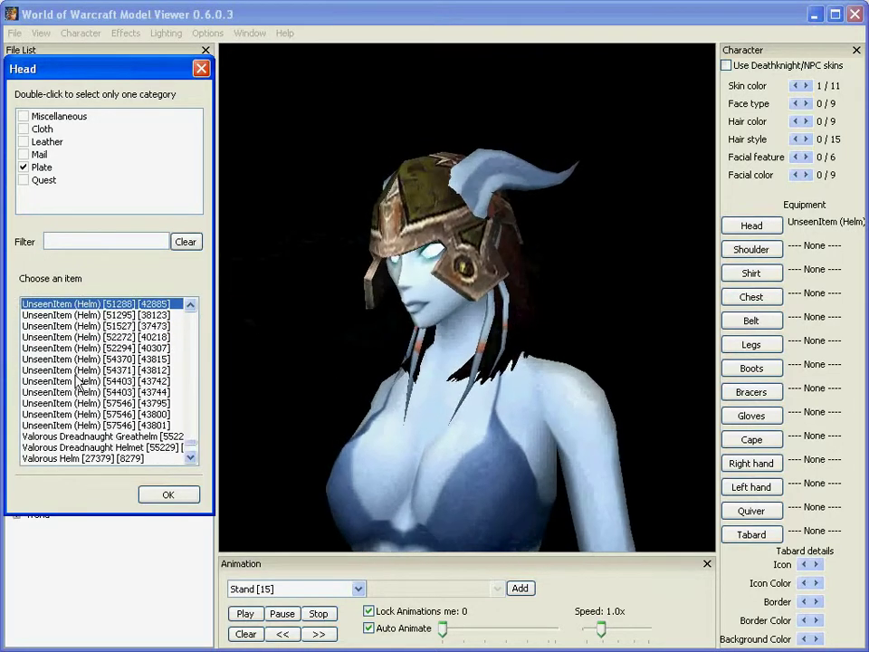
key("Up")
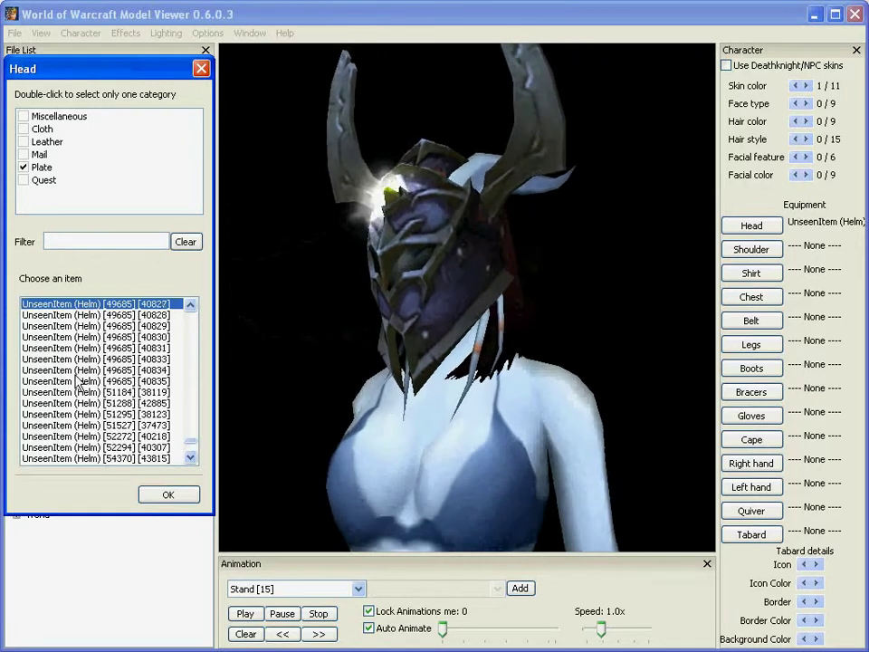
key("Up")
key("Up")
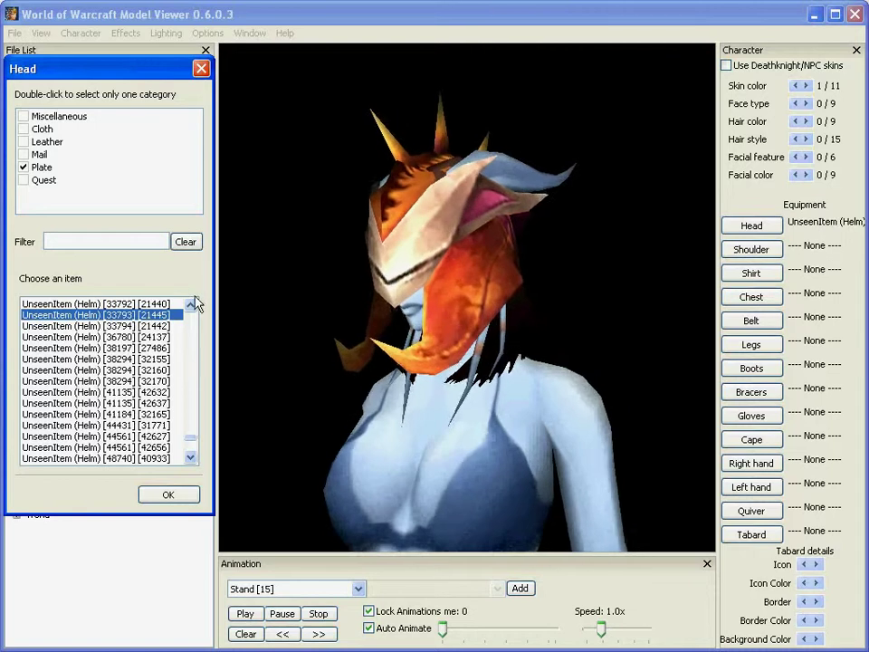
Confirm the helm, then filter the Shoulder chooser to Plate and close it leaving Shoulder None.
left_click(171, 496)
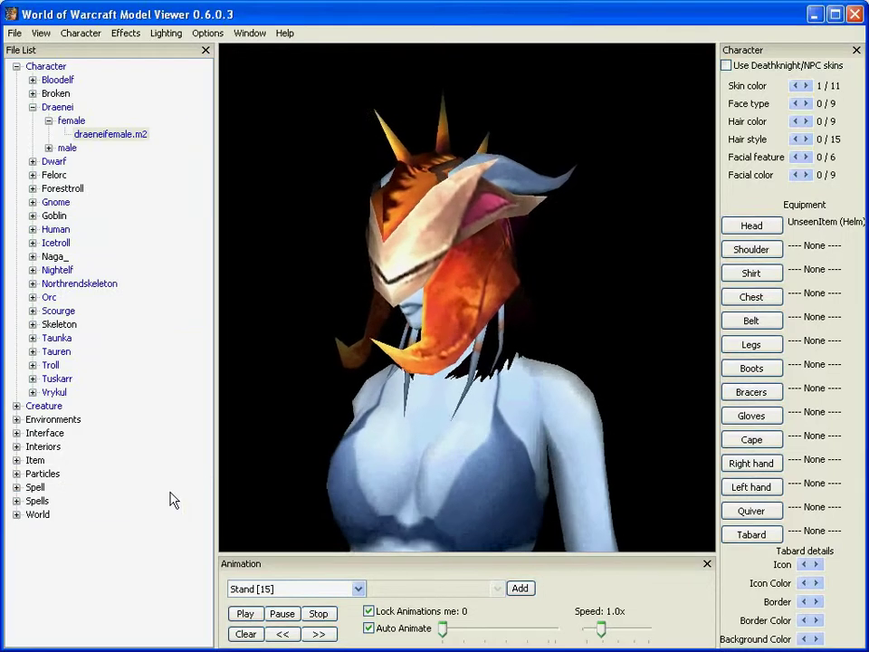
left_click(757, 251)
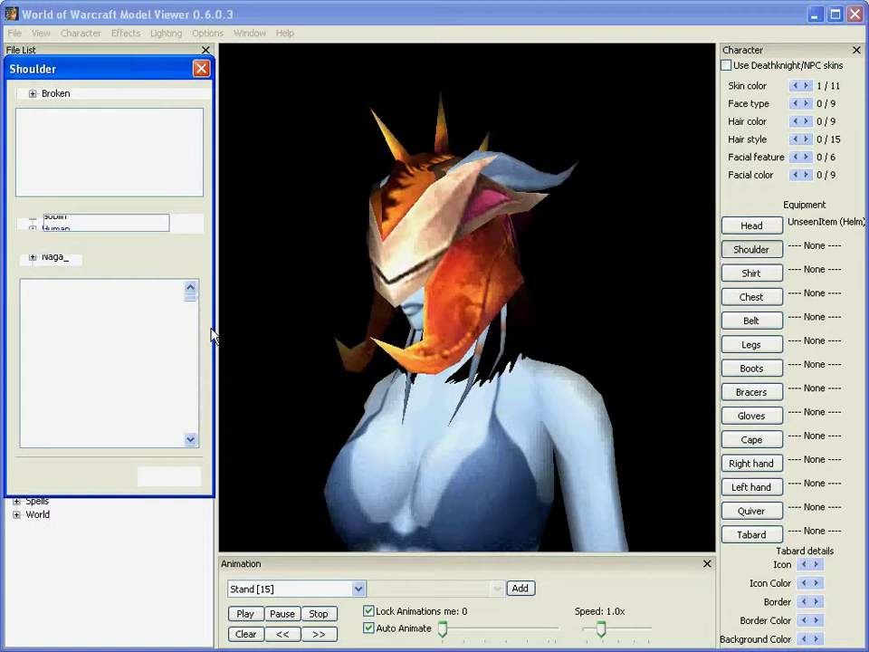
left_click(24, 116)
left_click(24, 129)
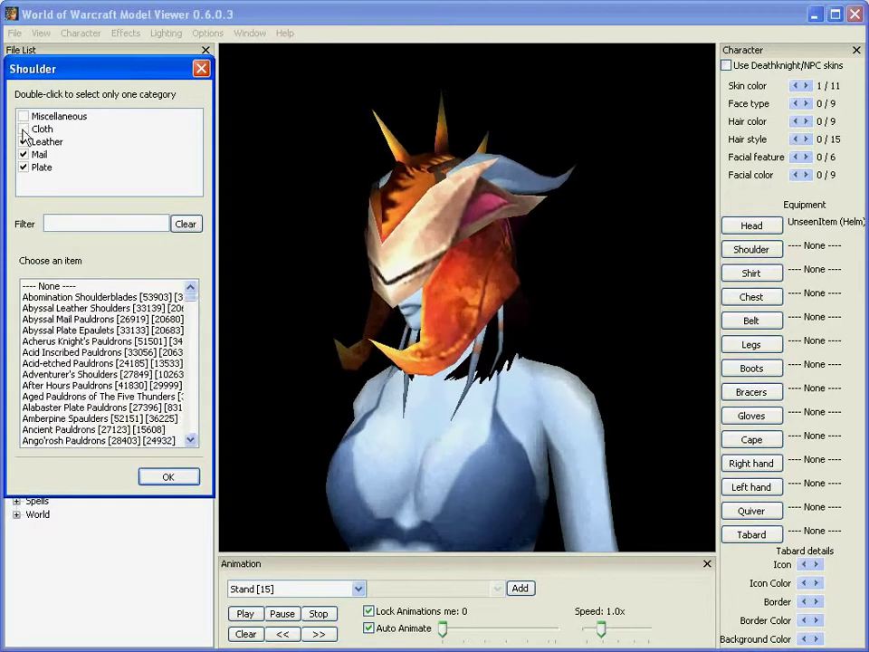
left_click(24, 141)
left_click(24, 154)
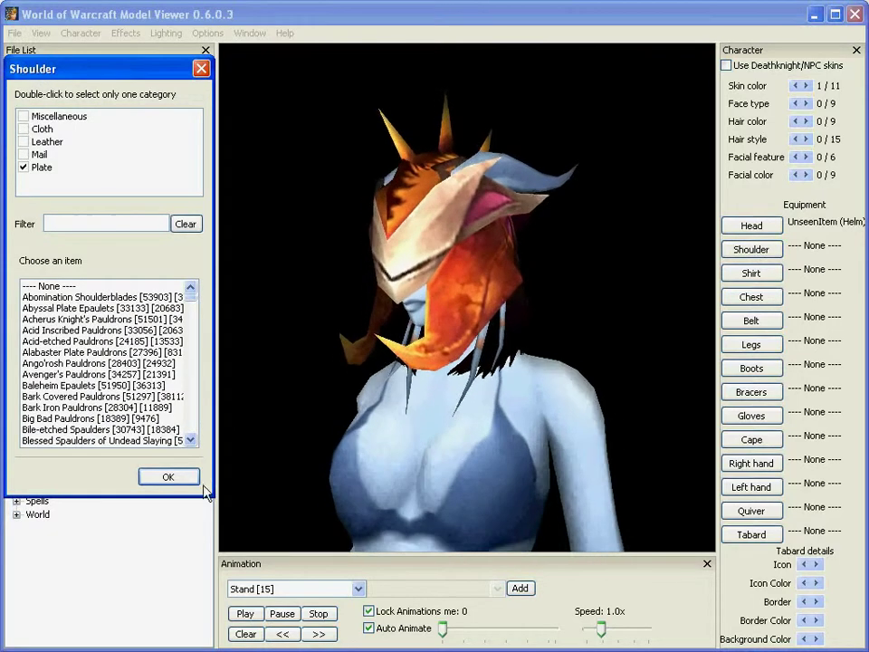
left_click(171, 480)
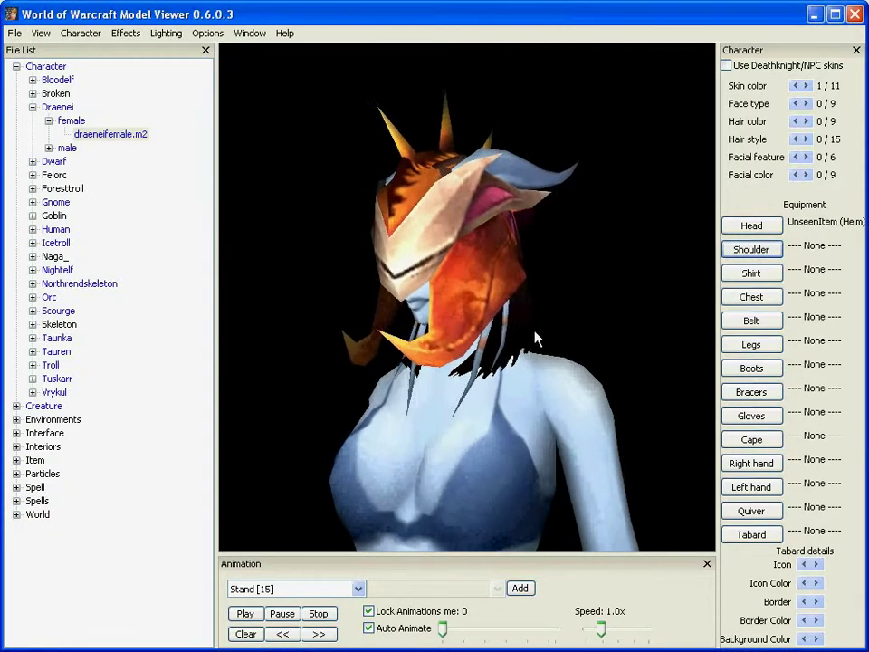
Pan and zoom out to show the whole Draenei female figure.
right_click_drag(442, 466, 444, 414)
scroll(444, 413, "down", 5)
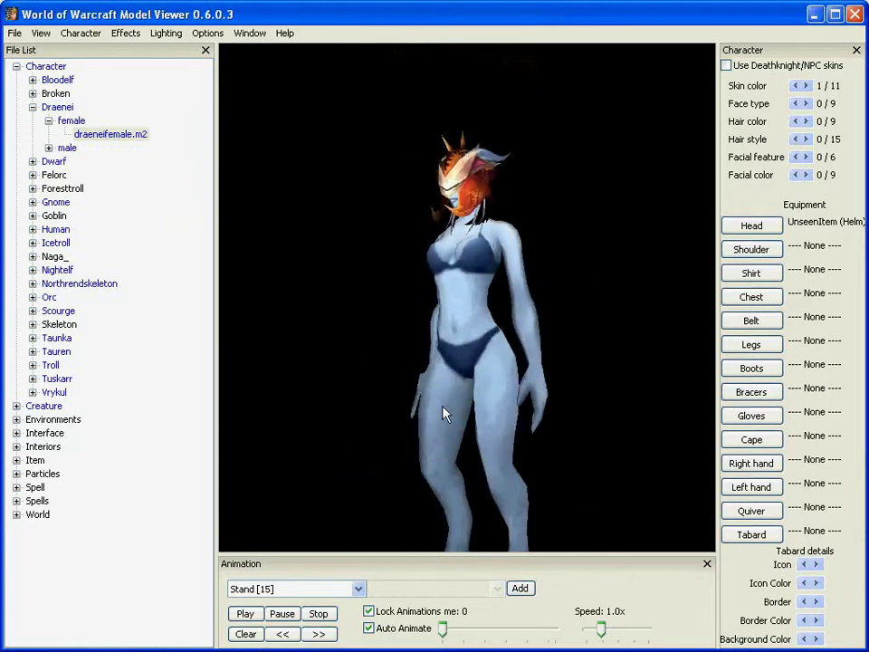
right_click_drag(452, 371, 440, 334)
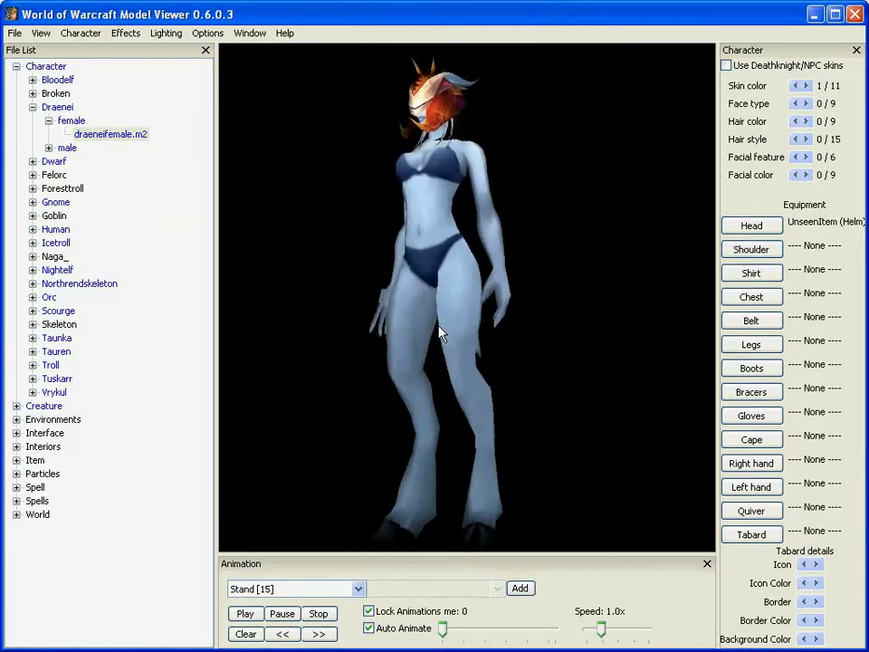
Load the Goddess' Set R2.eq equipment file onto the Draenei and turn her to inspect it.
left_click(83, 33)
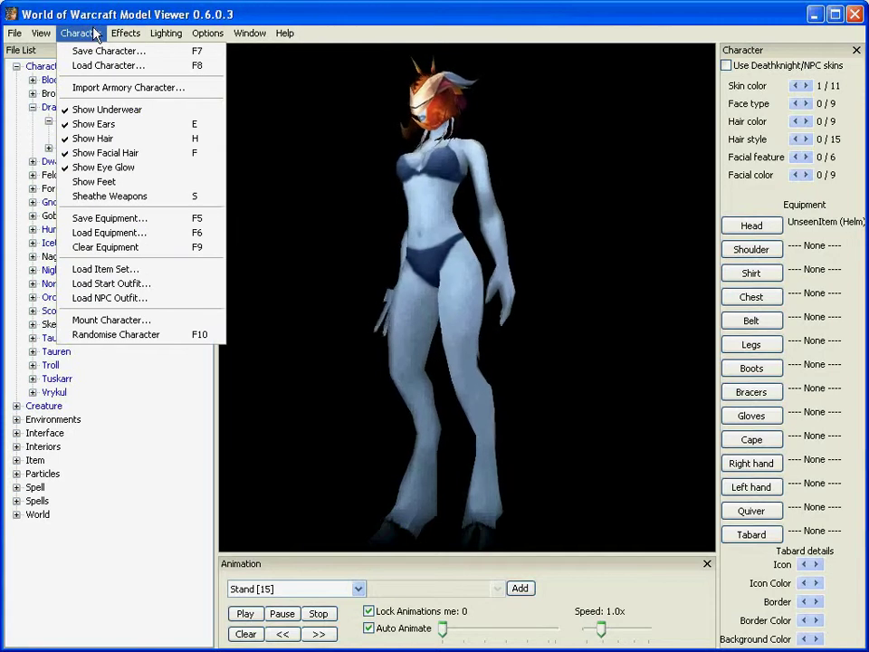
left_click(171, 233)
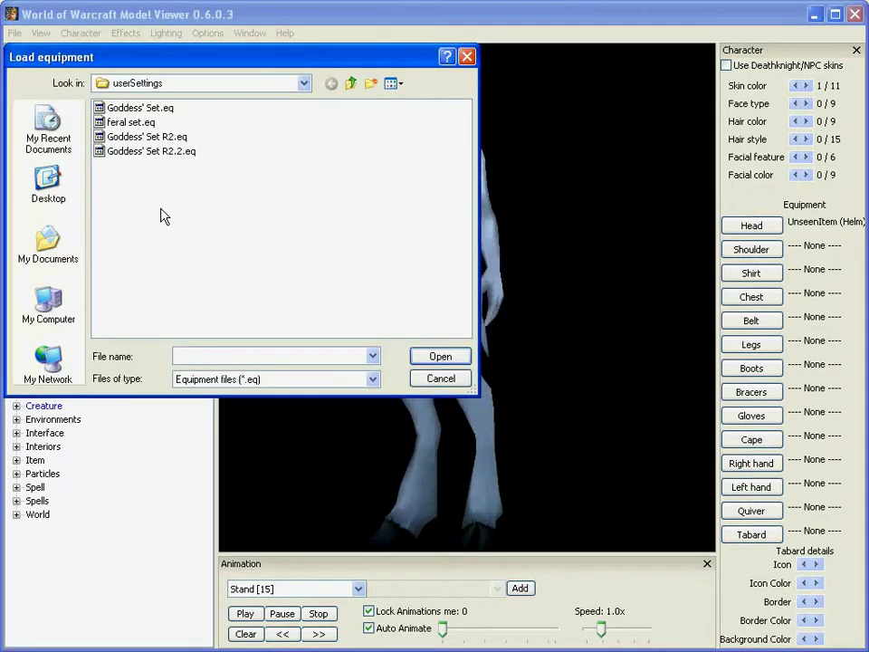
double_click(145, 137)
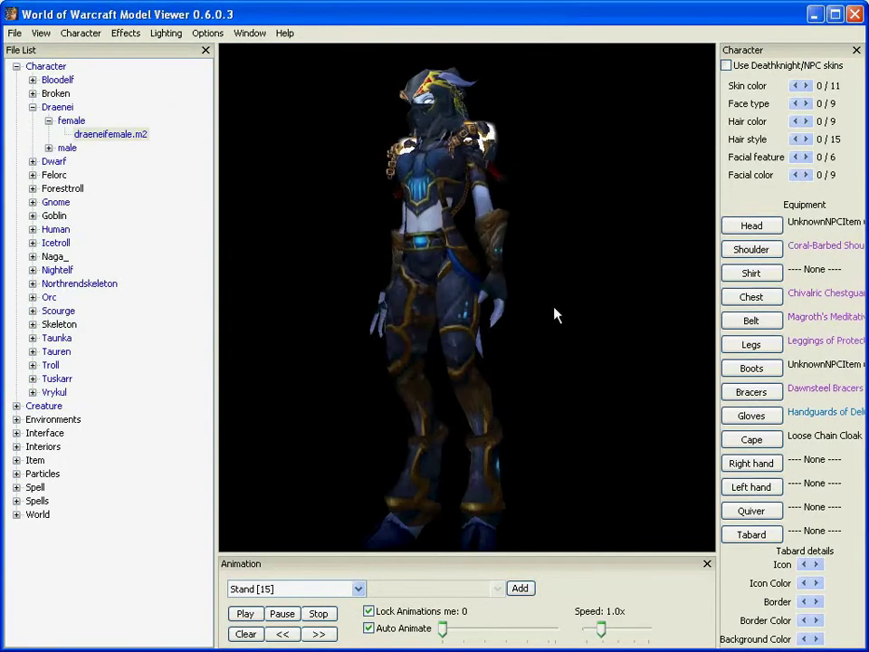
mouse_move(423, 244)
left_mouse_down()
mouse_move(399, 242)
mouse_move(431, 238)
left_mouse_up()
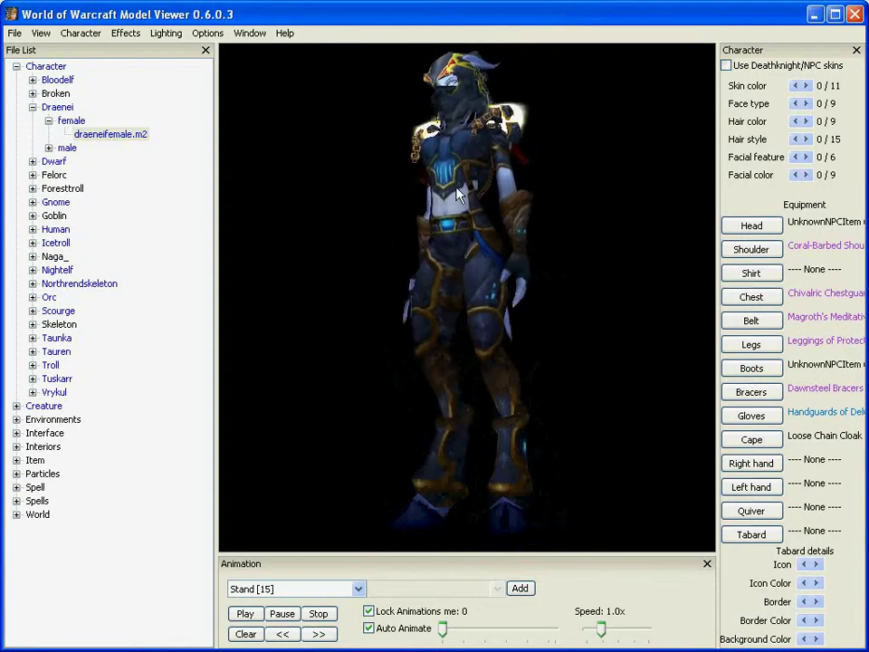
Load Bloodelf > male > bloodelfmale.m2, then zoom in and reposition so his feet show.
left_click(33, 79)
left_click(49, 107)
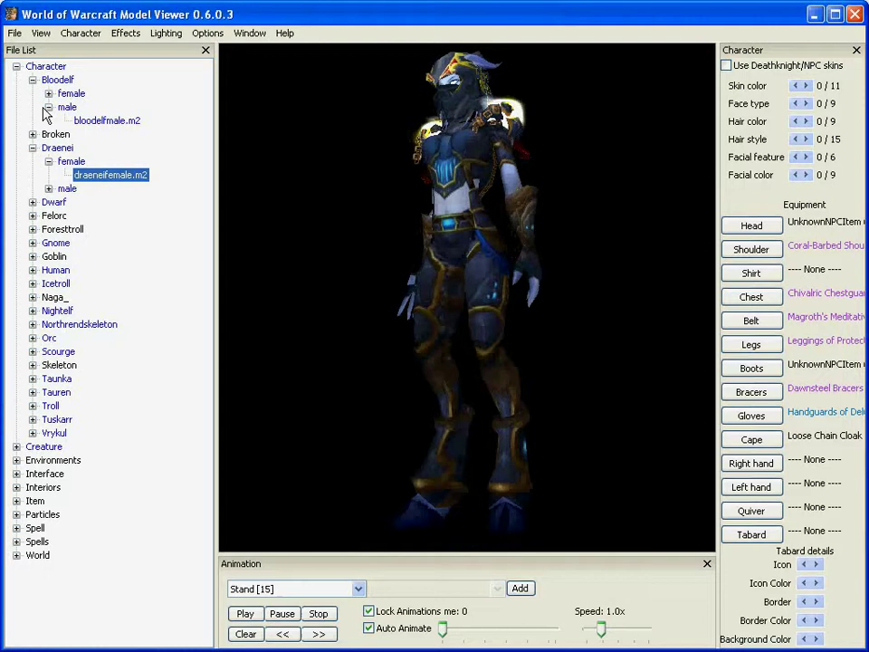
left_click(96, 122)
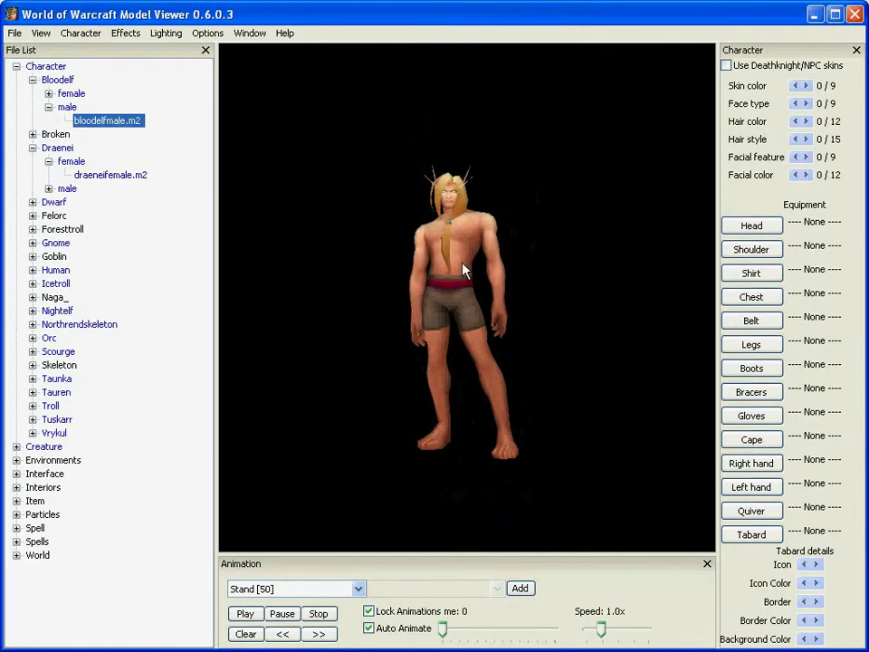
left_click(463, 270)
scroll(464, 270, "up", 6)
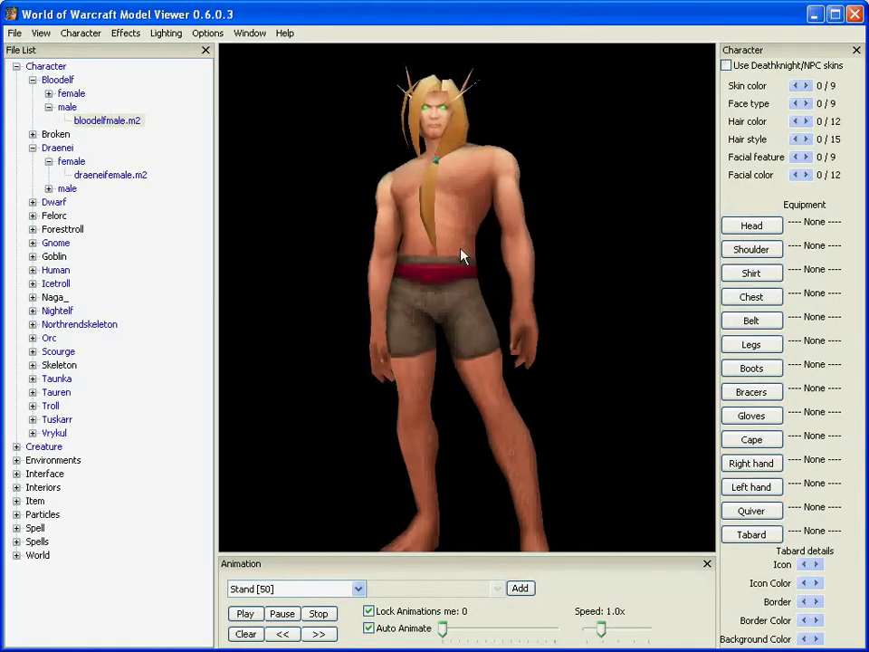
right_click_drag(435, 266, 434, 260)
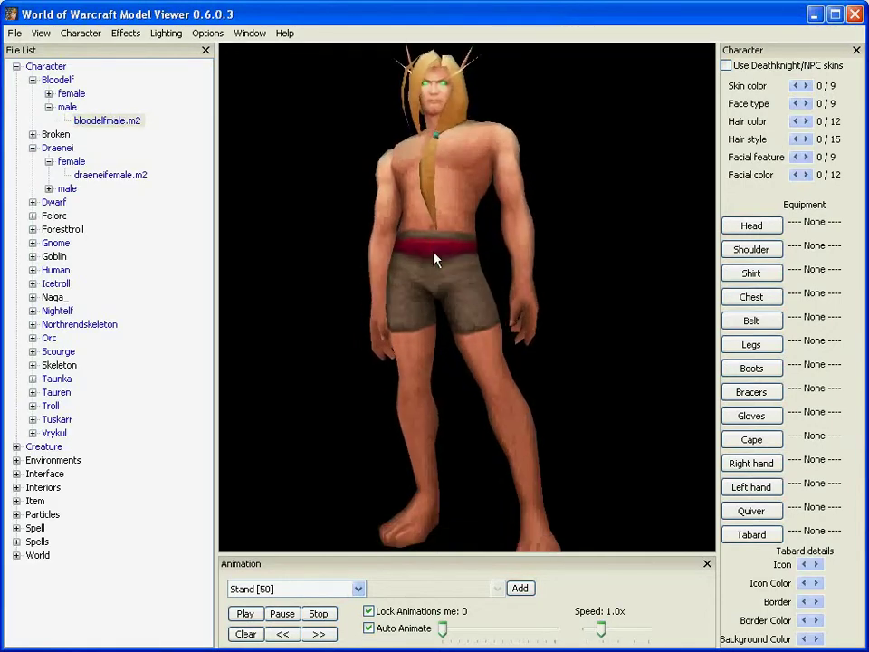
Load Goddess' Set R2.eq onto the Blood Elf male and turn off Show Ears.
left_click(124, 35)
mouse_move(95, 35)
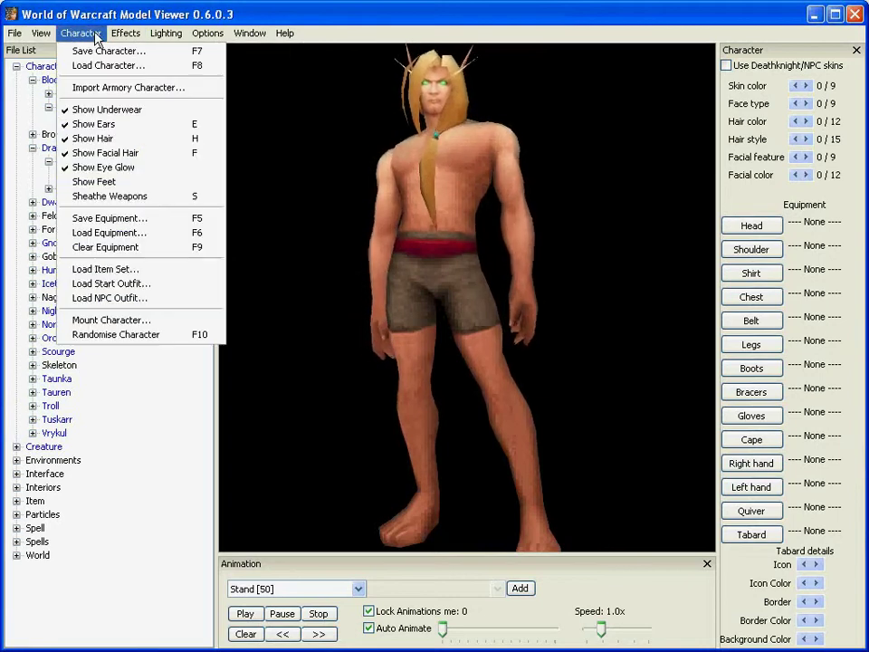
left_click(116, 233)
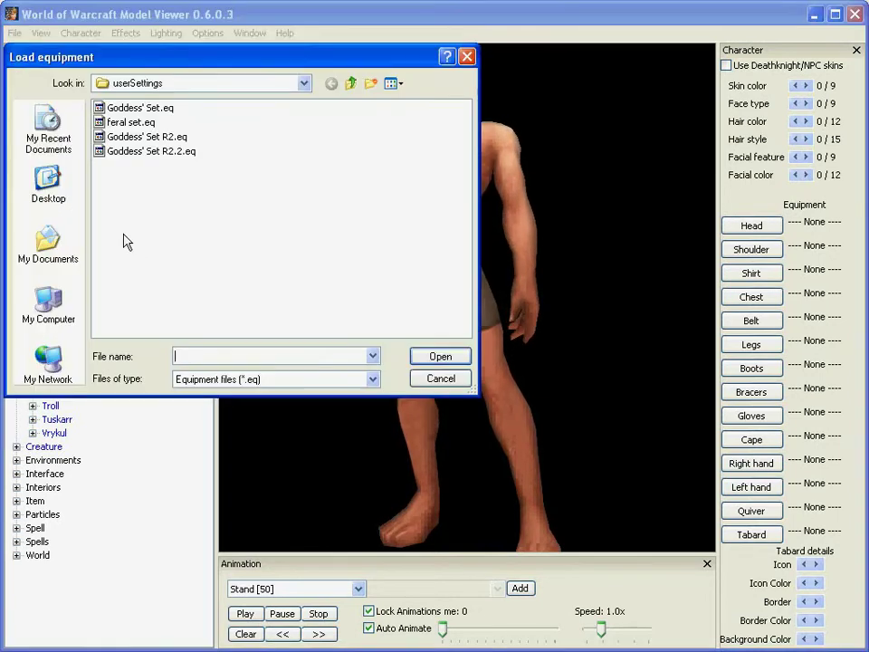
double_click(148, 138)
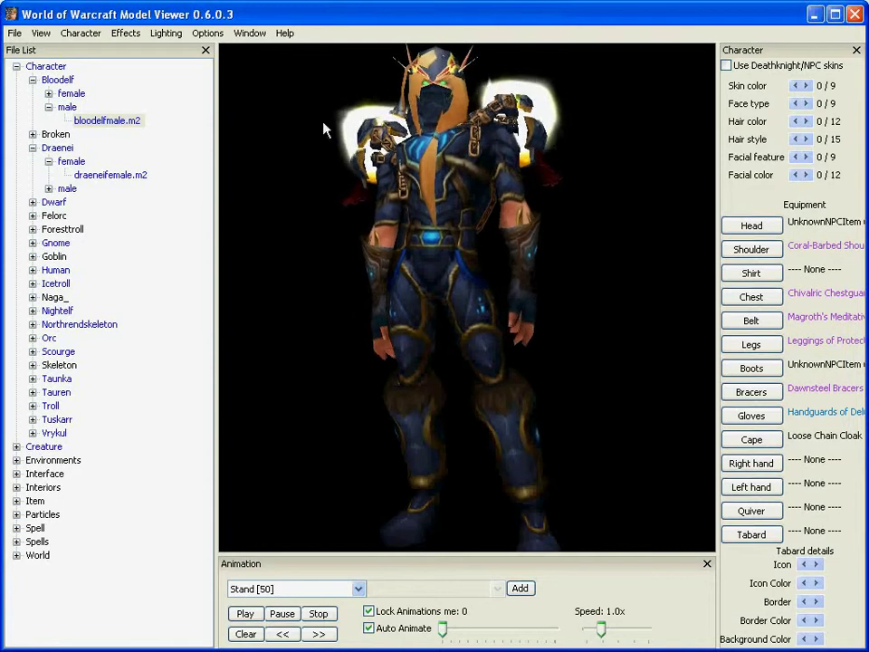
left_click(79, 33)
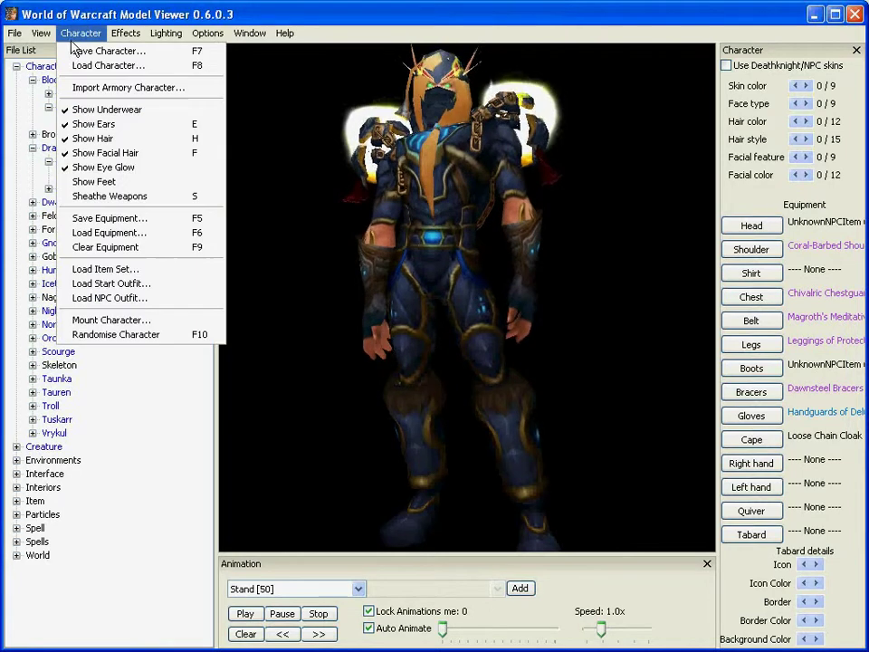
left_click(110, 126)
Turn off Show Hair and rotate the armoured Blood Elf to a side view, adjusting zoom.
left_click(64, 33)
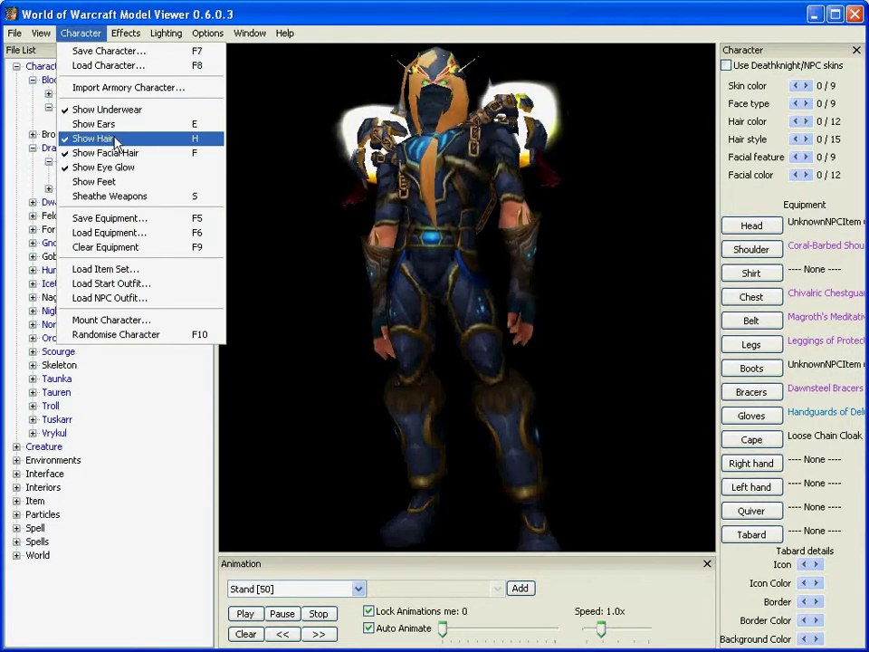
left_click(116, 140)
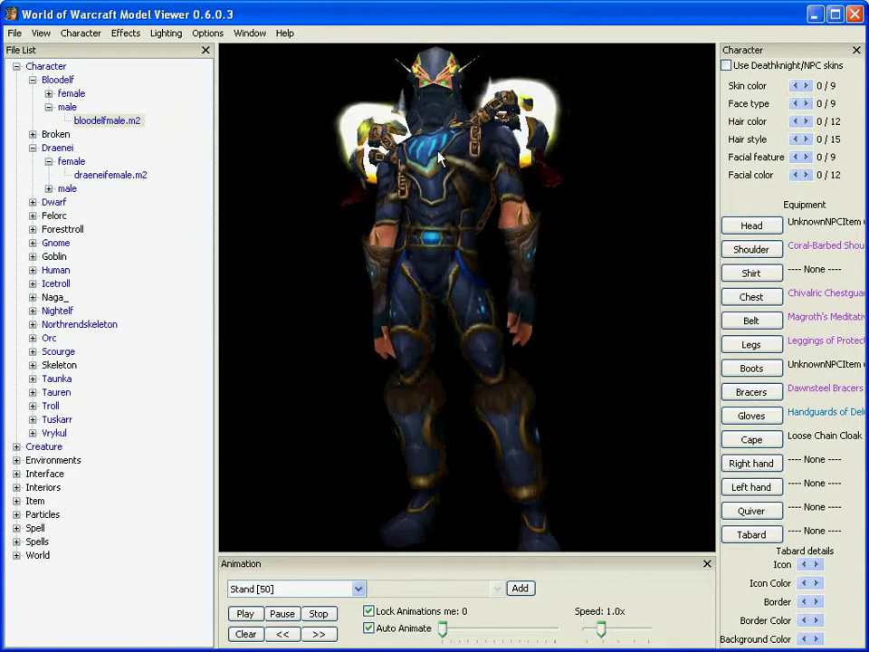
left_click_drag(438, 158, 514, 180)
scroll(464, 168, "up", 3)
scroll(514, 180, "down", 3)
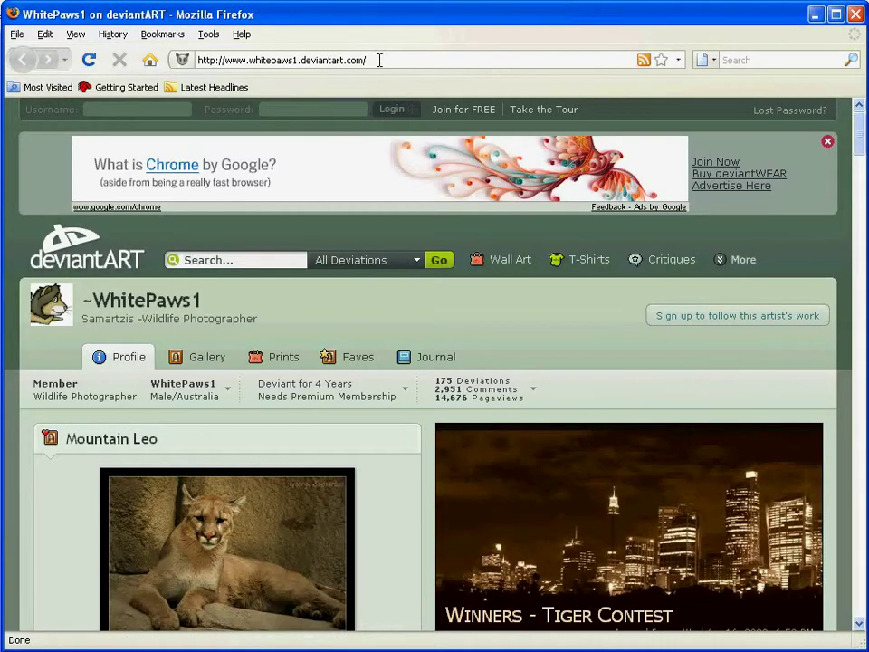
left_click_drag(383, 60, 31, 74)
type("w")
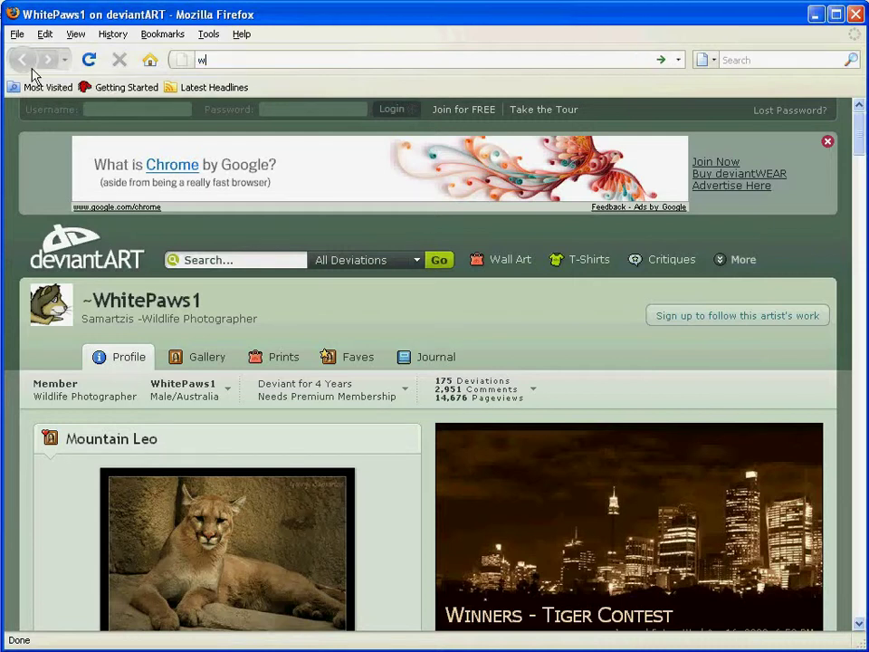
type("ww.wow")
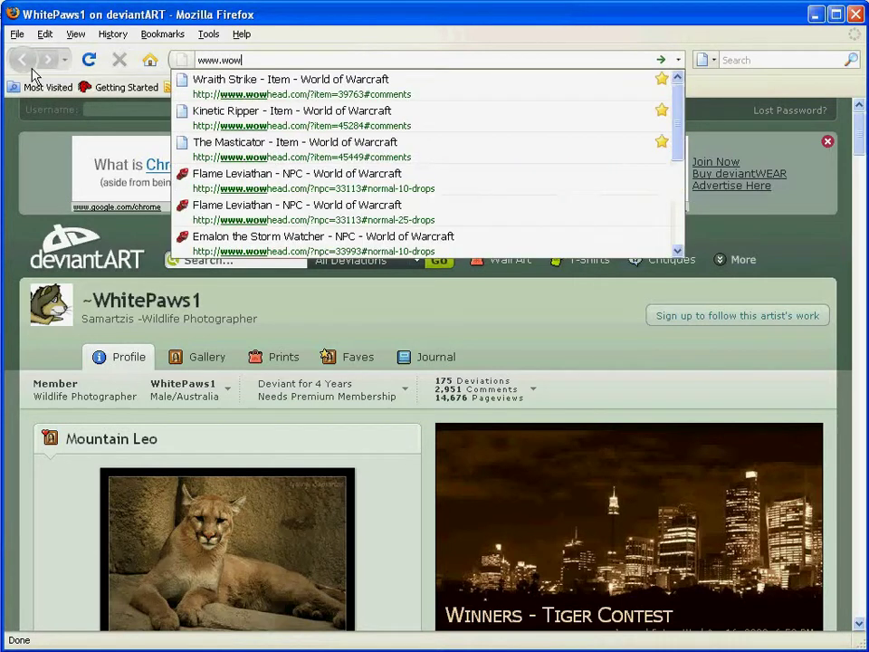
type("-v.com")
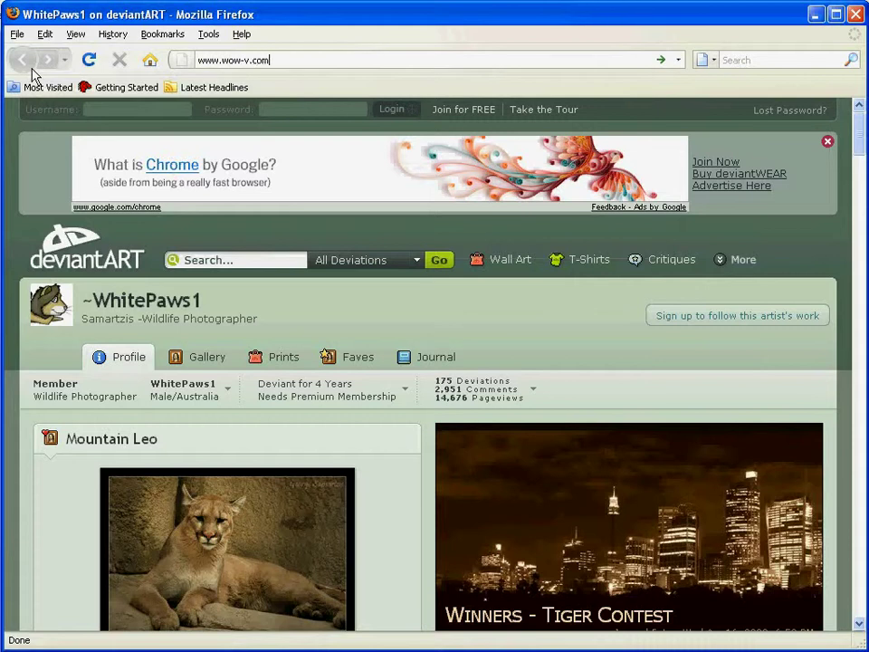
key("Return")
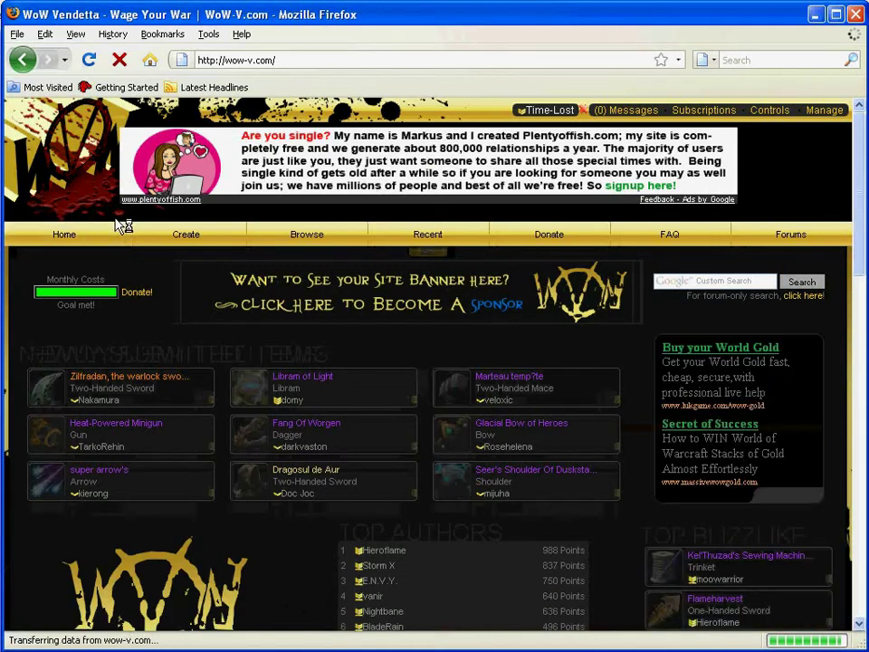
Open WoW-V's Create page and dismiss the Model Viewer crash report without sending.
left_click(187, 235)
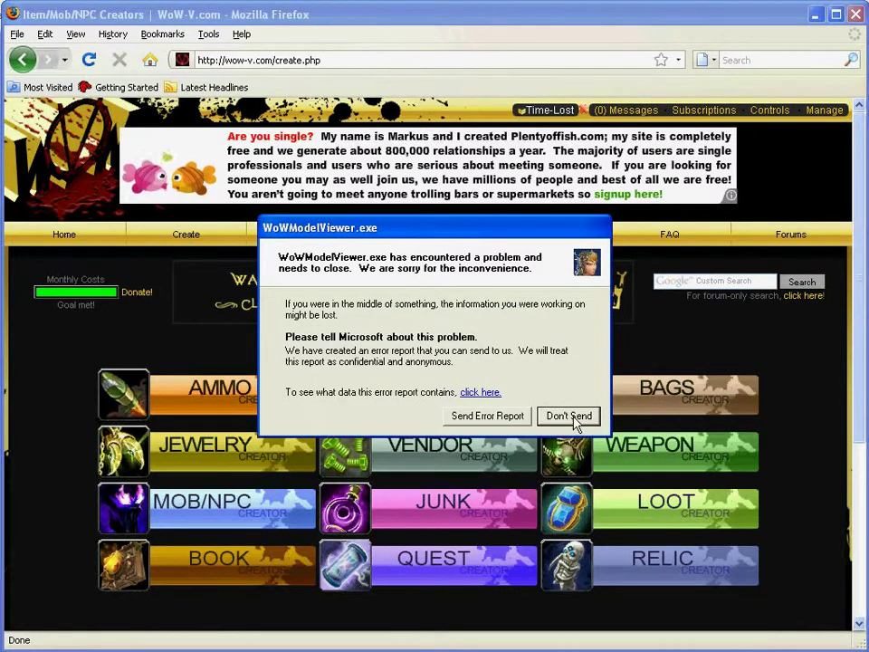
left_click(573, 421)
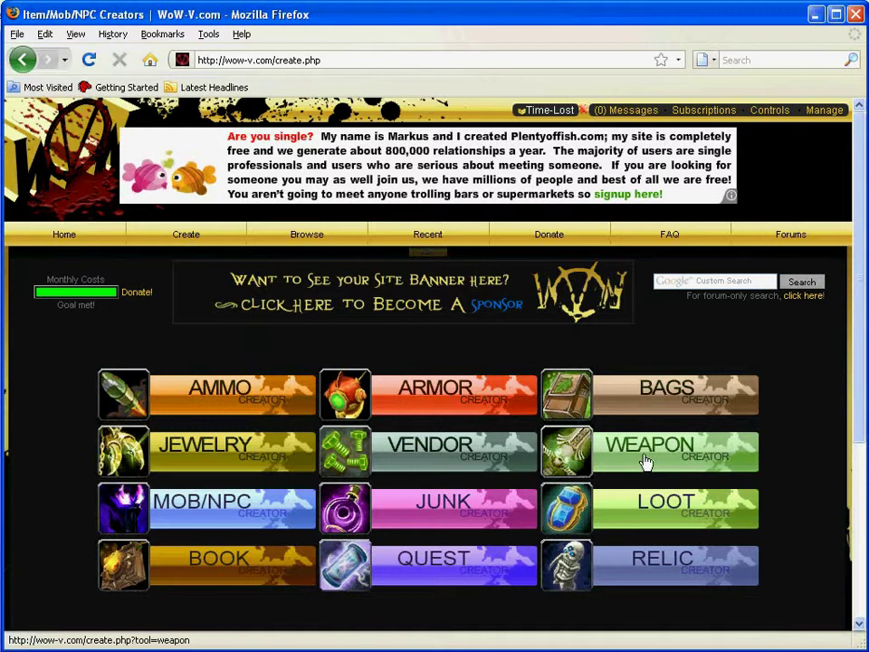
In the Armor Creator, name the item 'test' and enter Display ID 46096.
left_click(418, 391)
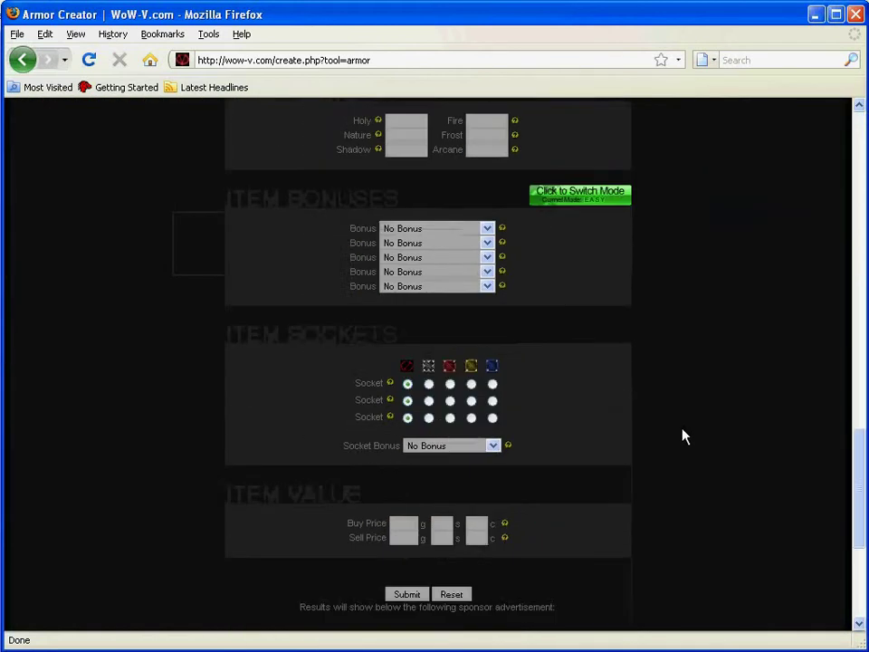
scroll(683, 434, "up", 10)
scroll(683, 436, "up", 15)
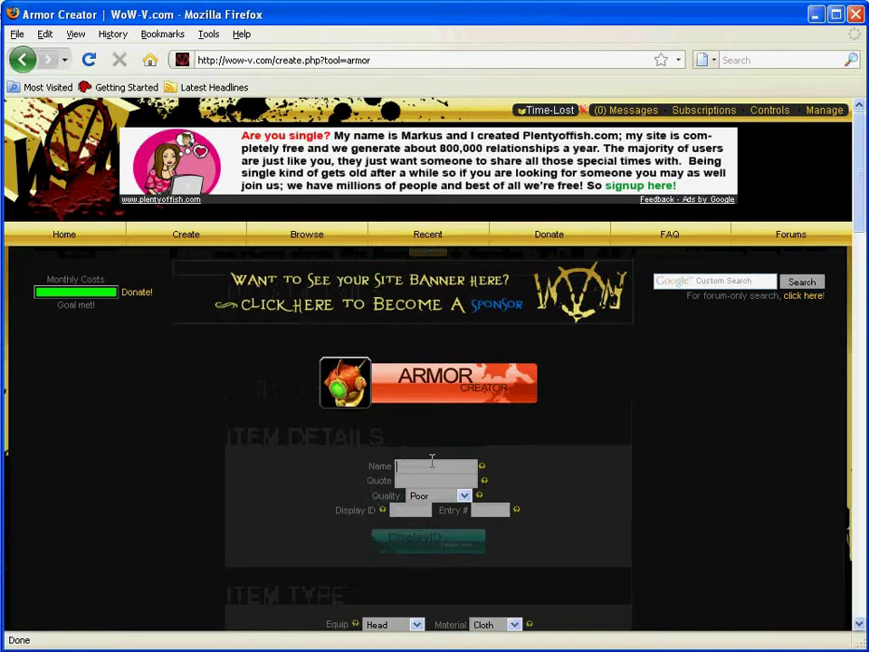
type("test")
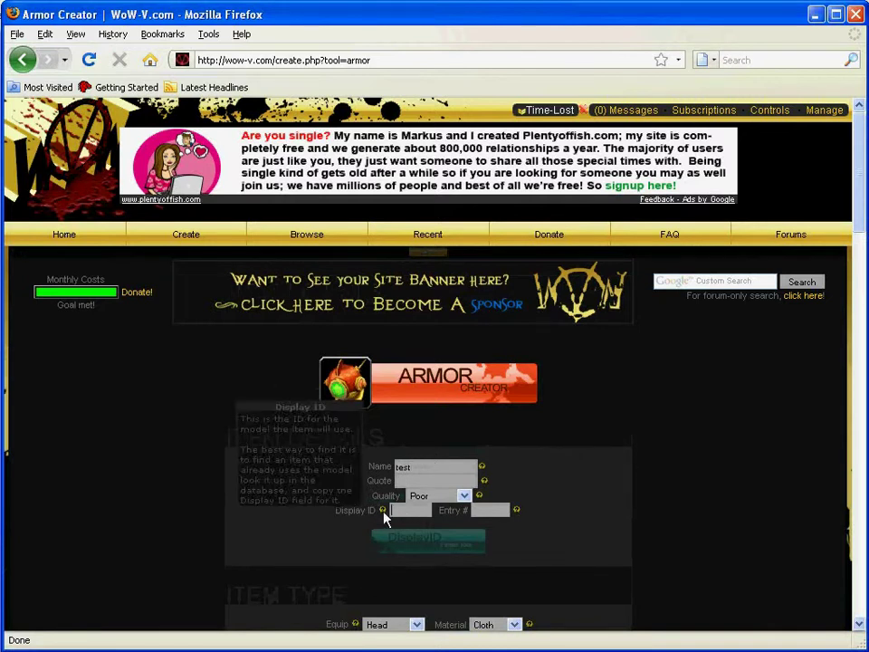
left_click(393, 509)
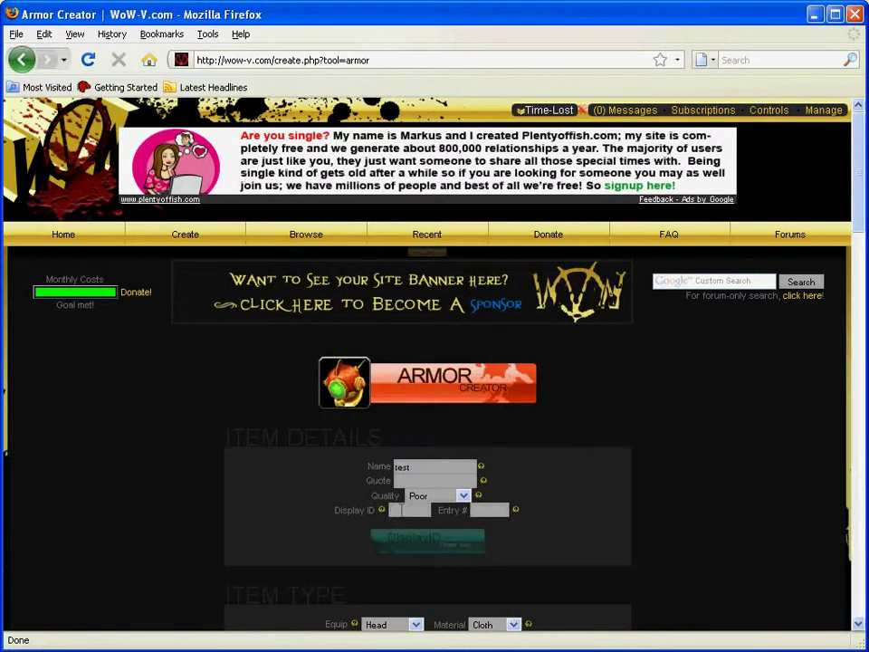
type("4")
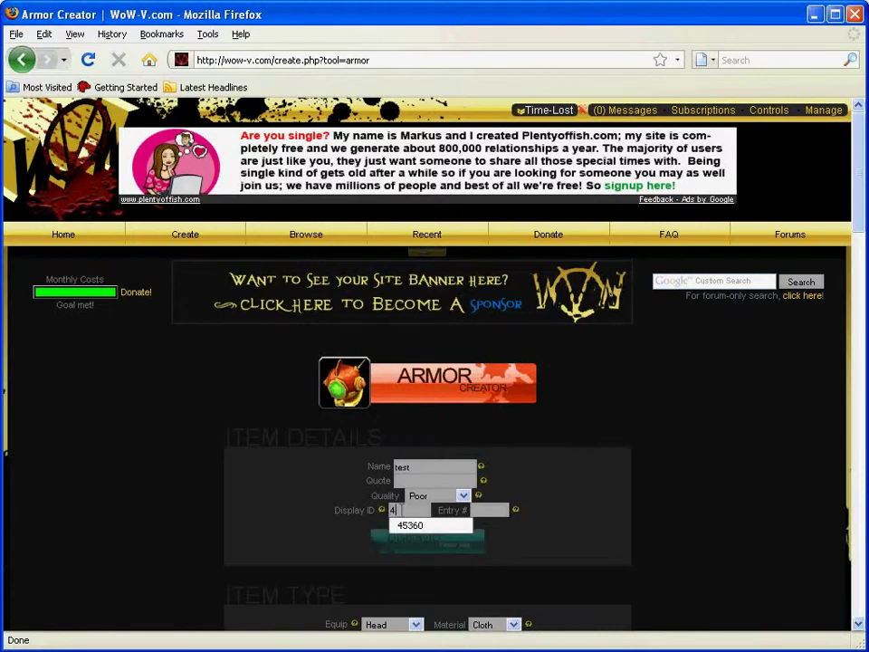
type("6096")
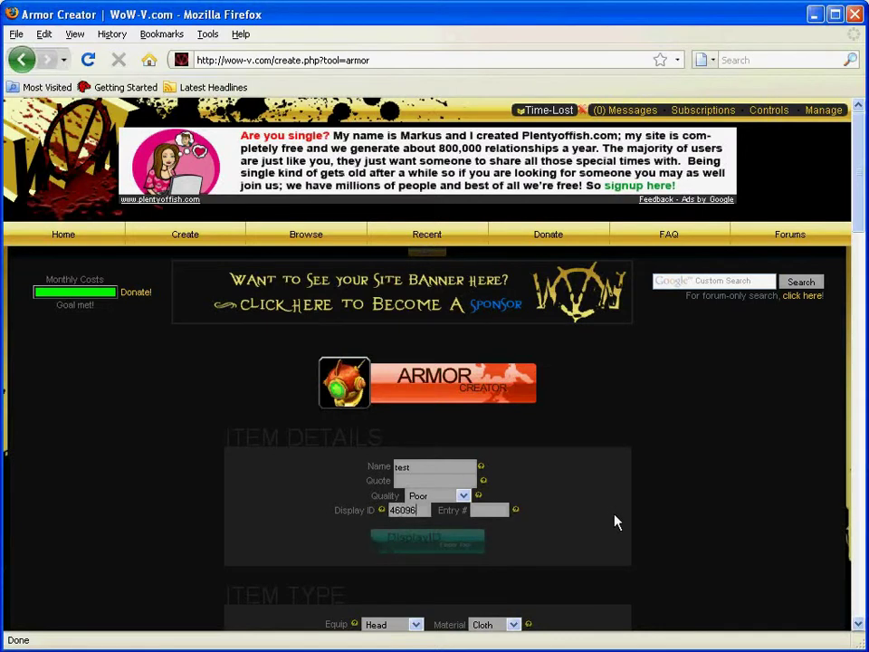
Set the equip slot to Shoulders and submit to generate the Cloth shoulders preview.
scroll(616, 521, "down", 4)
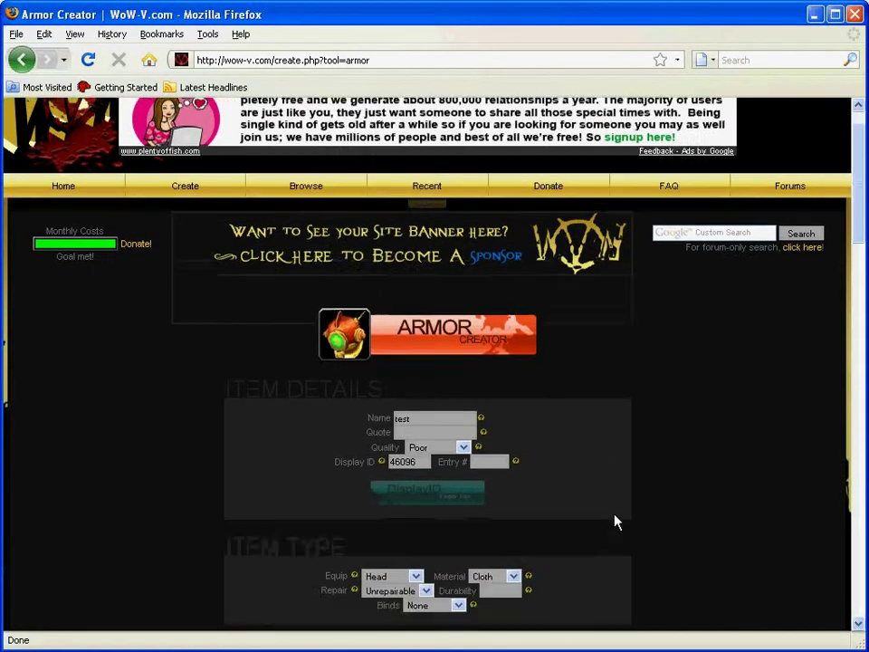
left_click(414, 431)
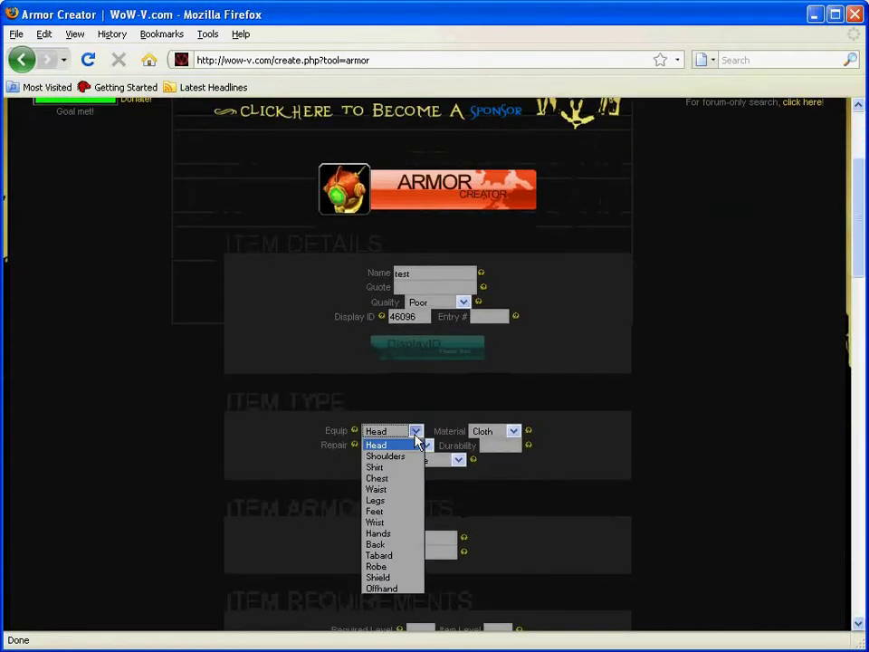
left_click(406, 457)
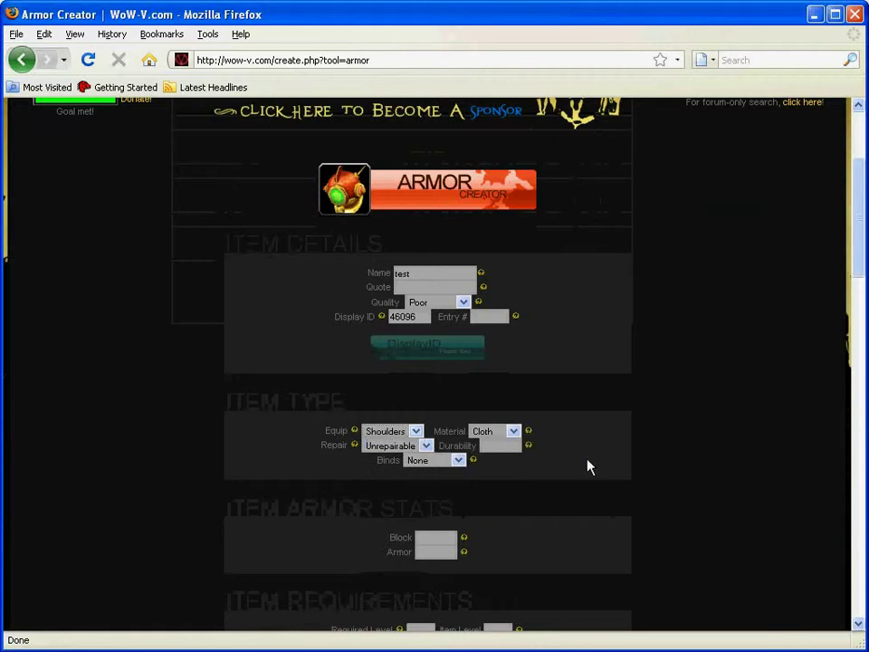
scroll(587, 466, "down", 20)
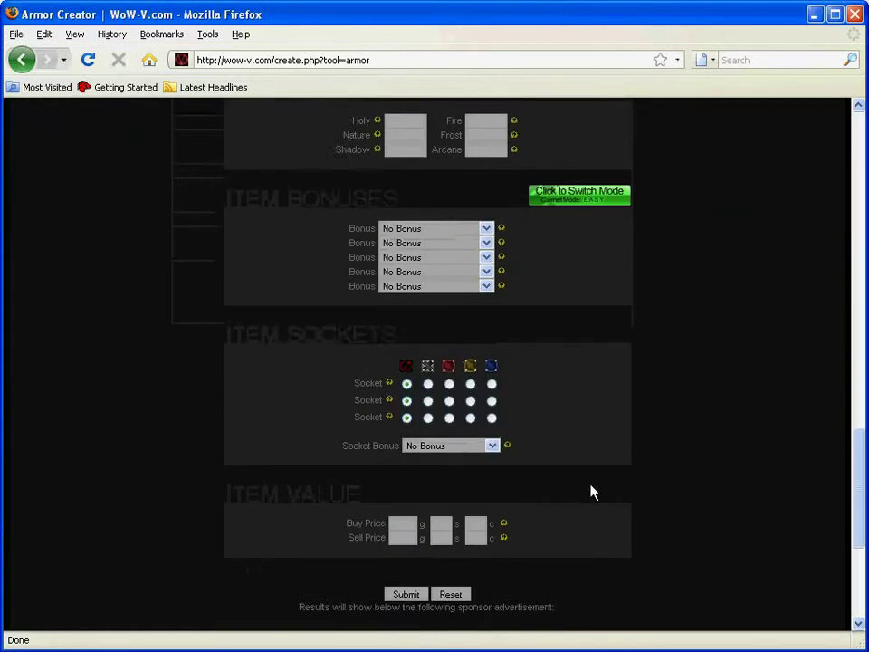
scroll(590, 492, "down", 4)
left_click(407, 402)
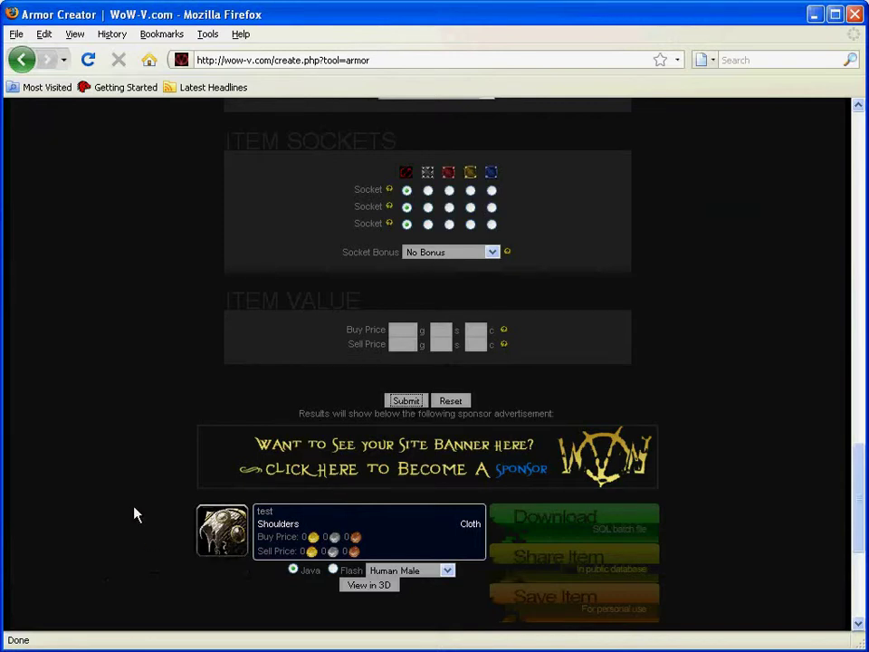
Change the Display ID to 56413 and regenerate the item preview.
scroll(153, 505, "up", 20)
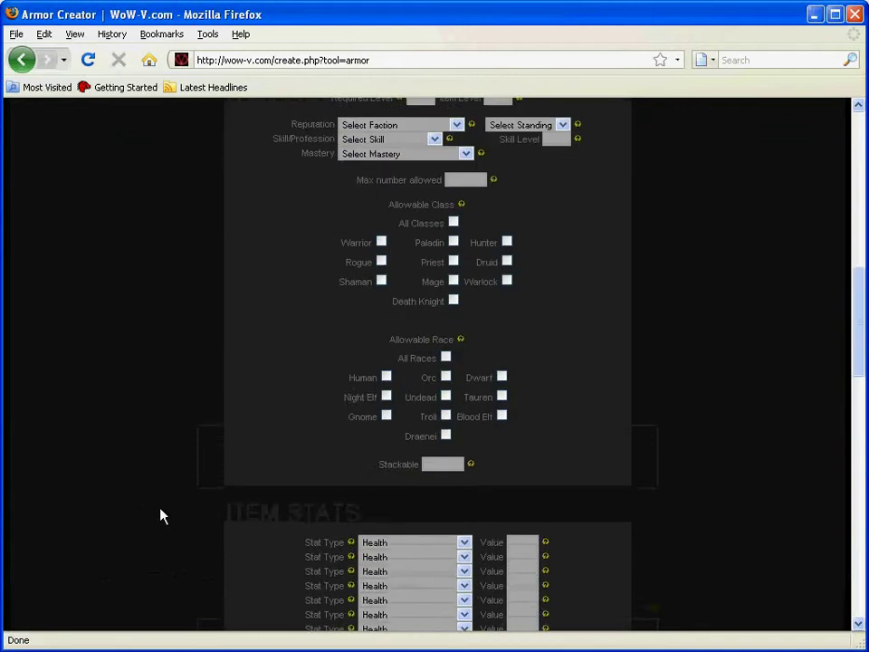
scroll(162, 515, "up", 10)
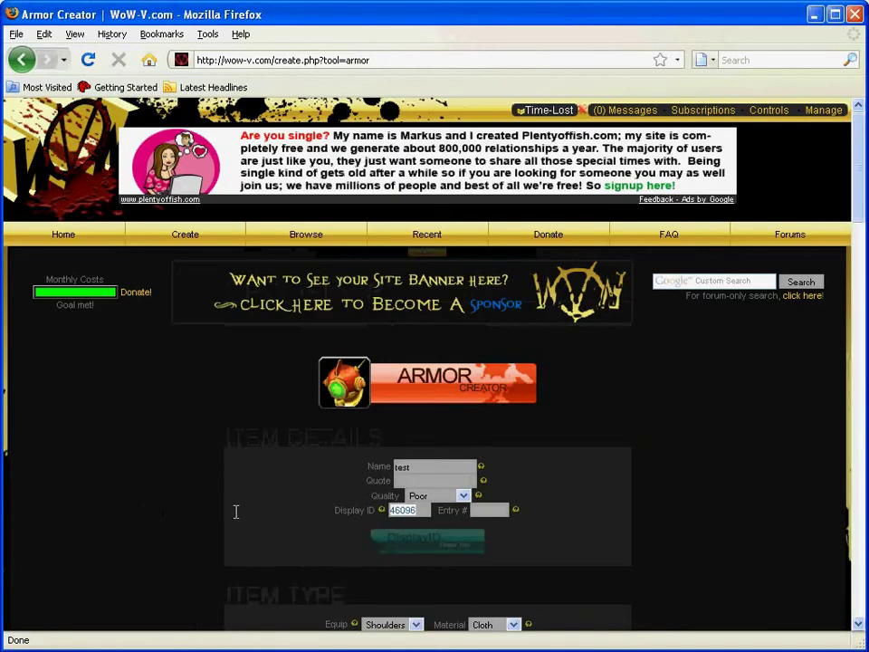
type("56413")
scroll(715, 518, "down", 20)
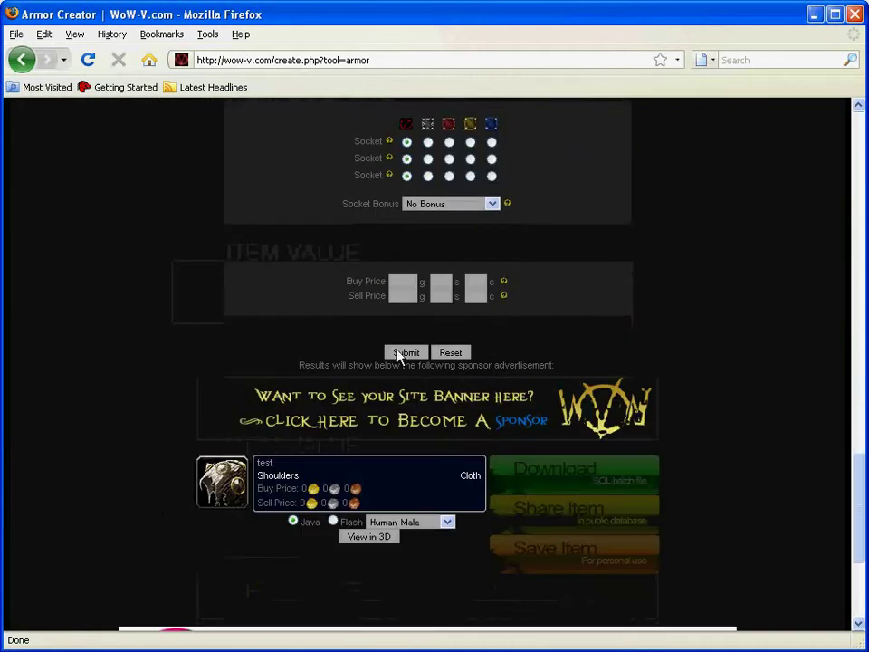
left_click(406, 353)
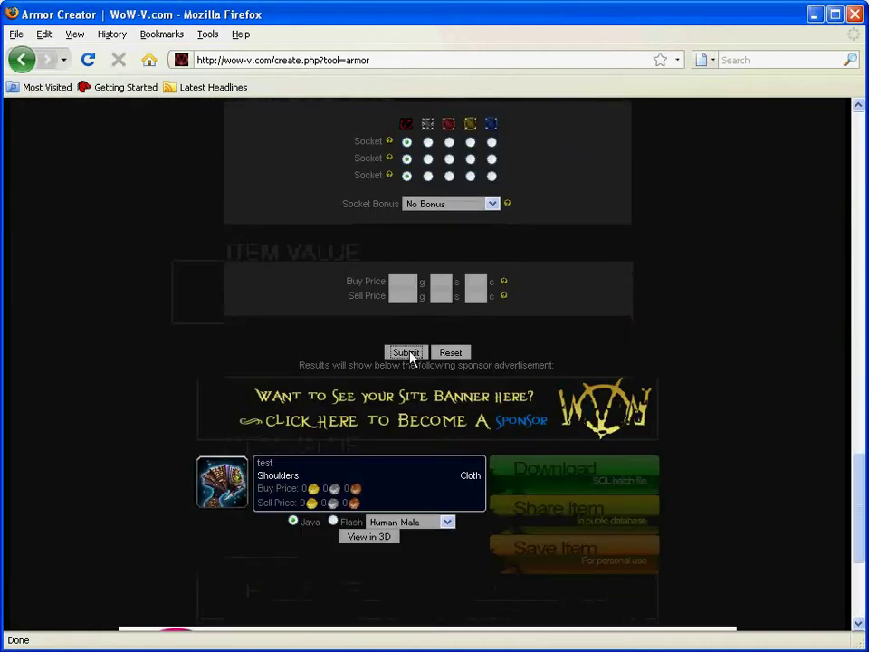
Replace the Display ID with 99999 and resubmit, giving a preview with No Icon.
scroll(666, 385, "up", 5)
scroll(668, 403, "up", 15)
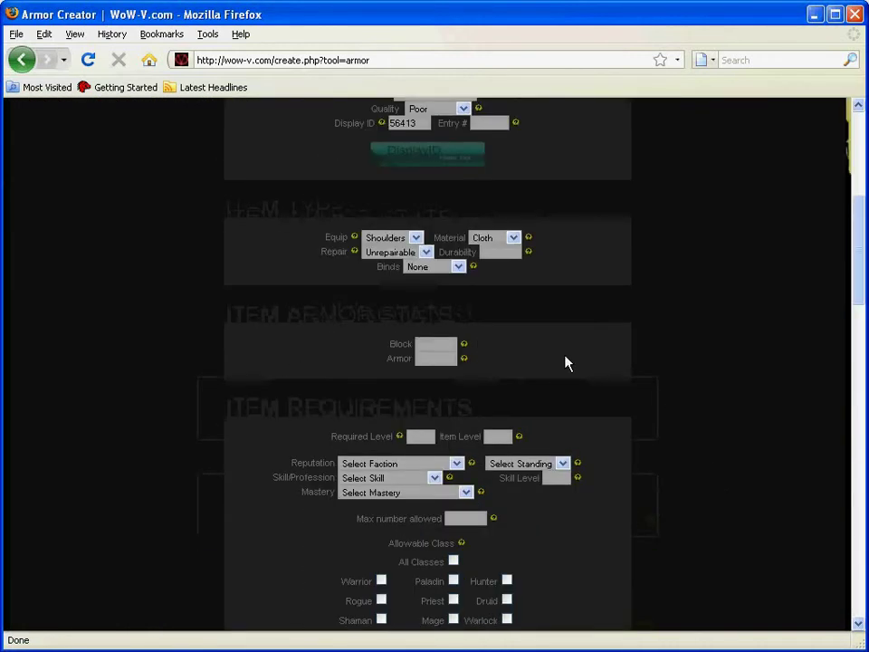
left_click_drag(429, 319, 285, 310)
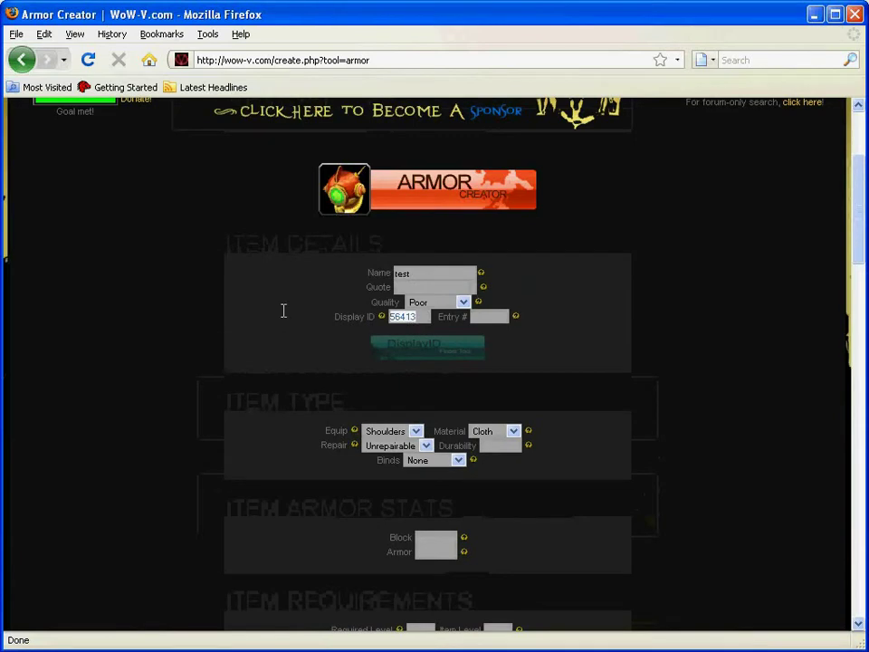
type("99999")
scroll(495, 384, "down", 20)
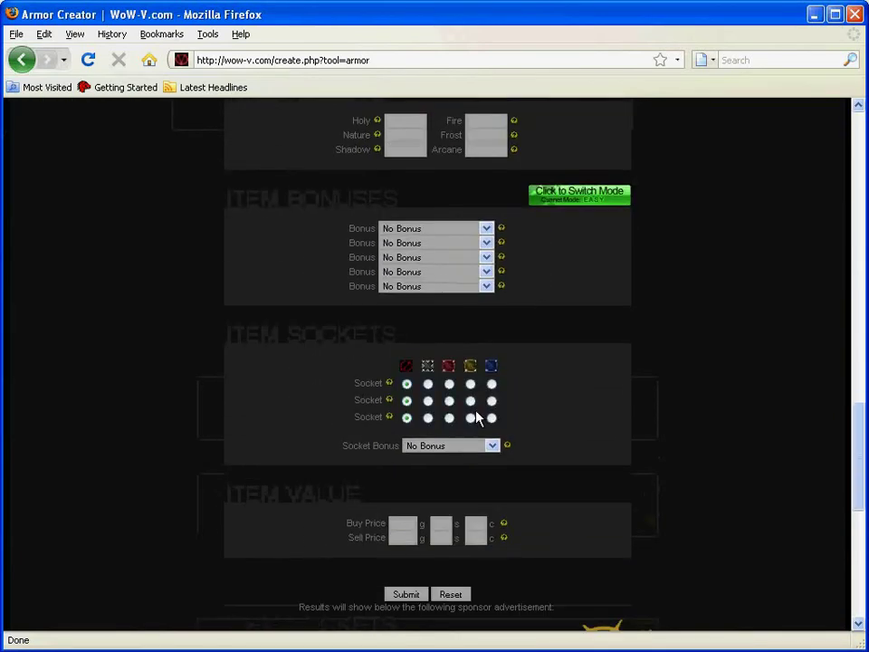
scroll(168, 486, "down", 6)
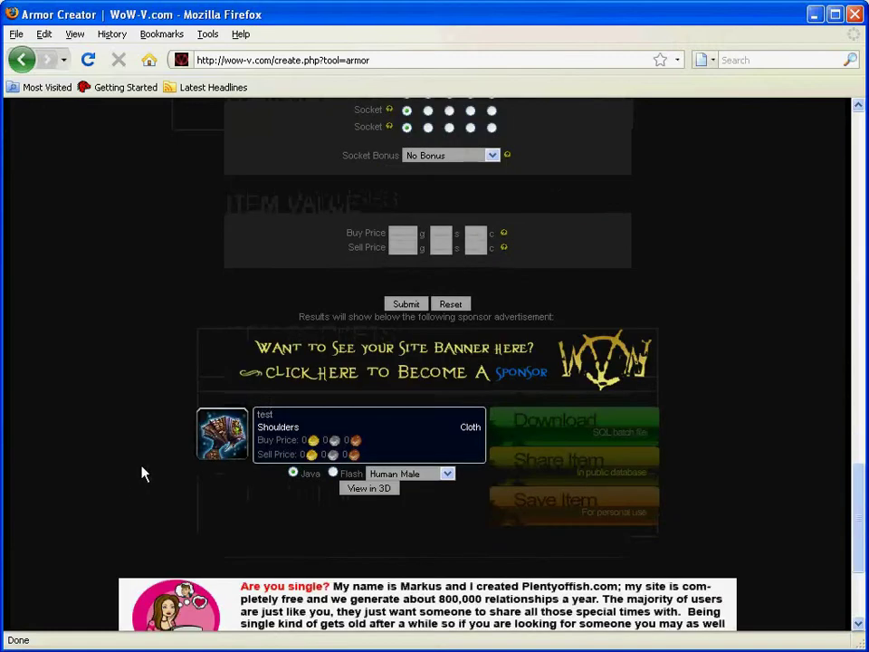
left_click(406, 304)
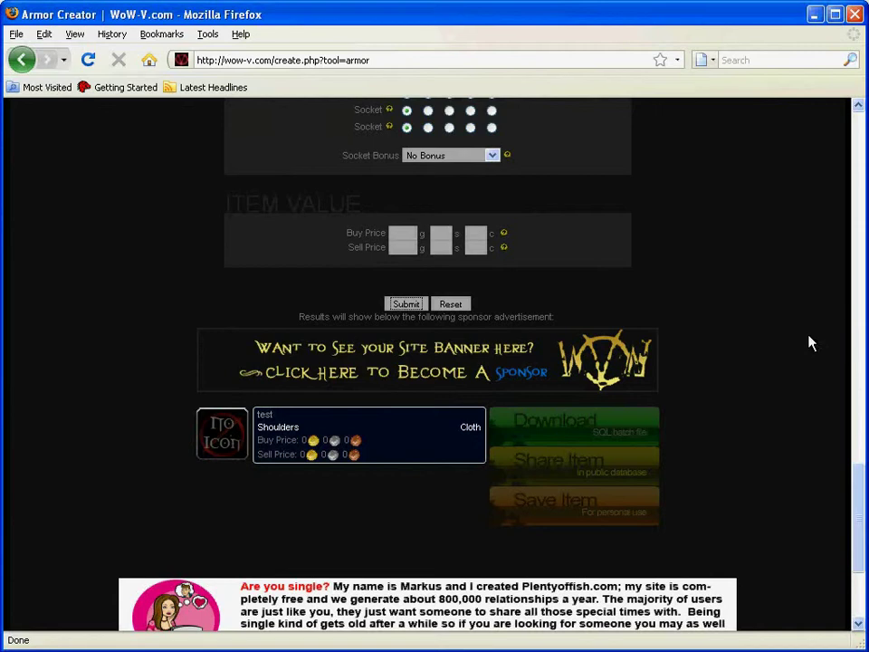
scroll(734, 379, "up", 20)
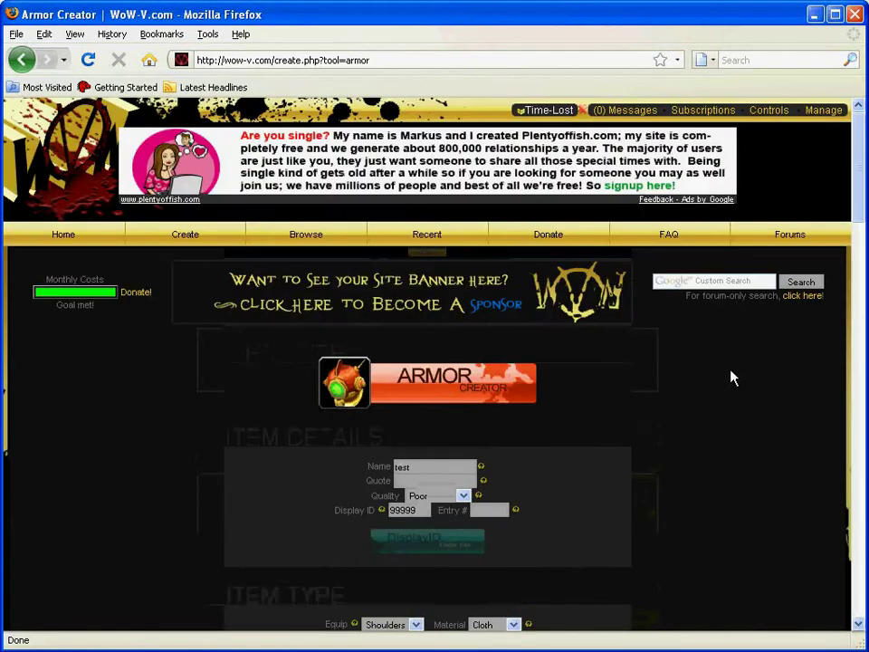
Search the DisplayID Finder for items named 'coral-barbed'.
scroll(742, 399, "down", 4)
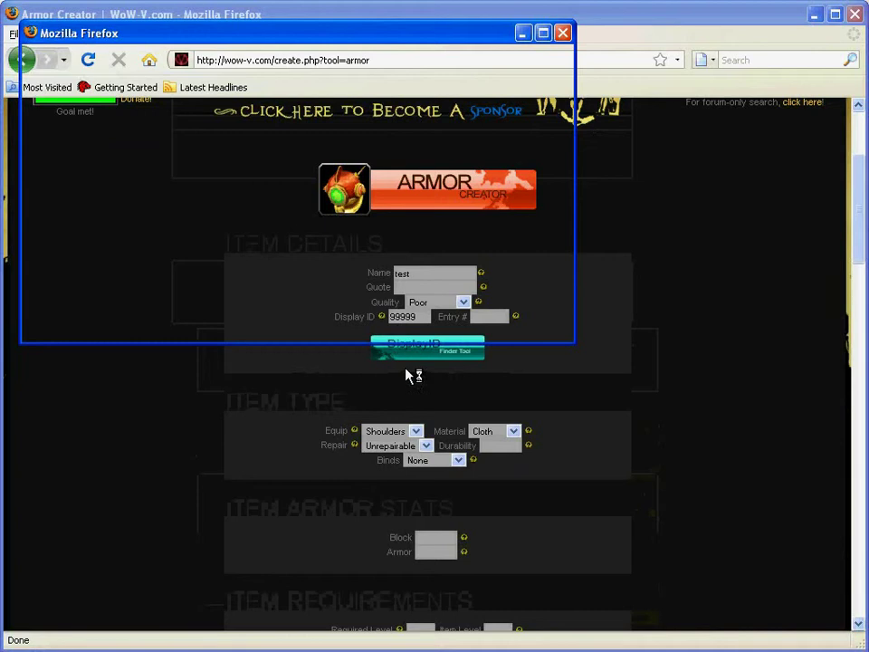
left_click_drag(238, 39, 389, 136)
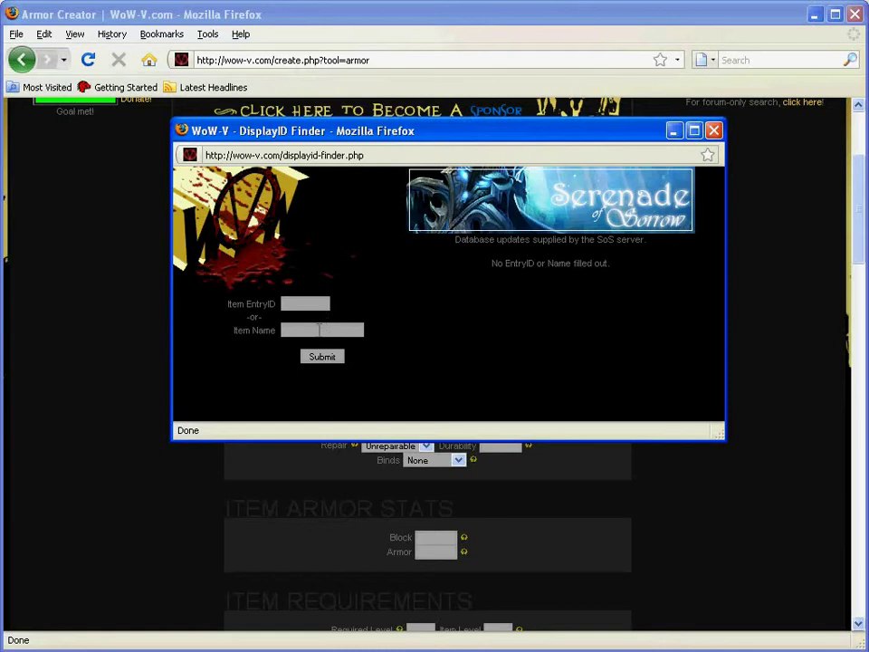
type("coral-barbed")
left_click(312, 357)
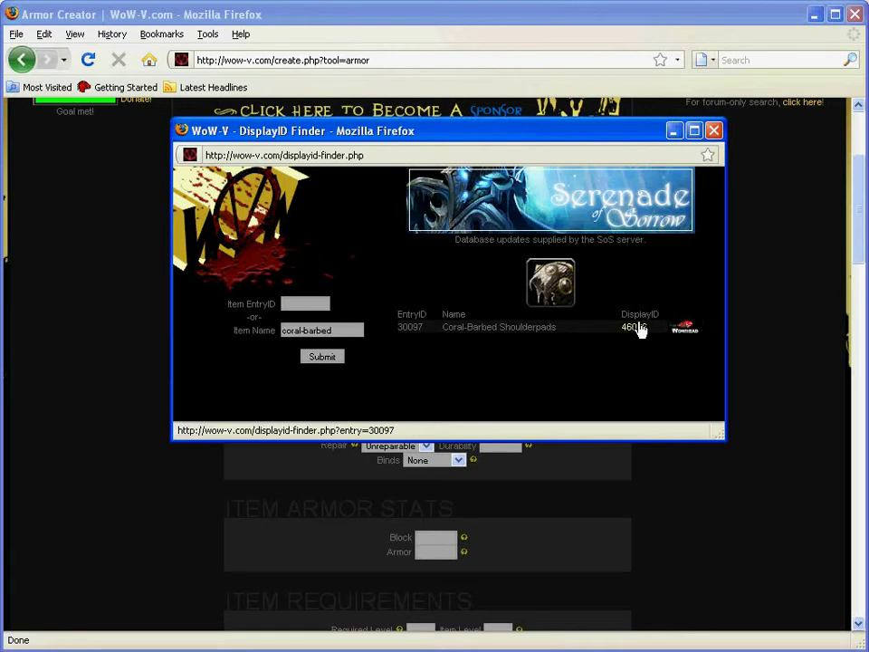
Open Coral-Barbed Shoulderpads entry 30097 (display ID 46096) and move the finder aside.
left_click(638, 328)
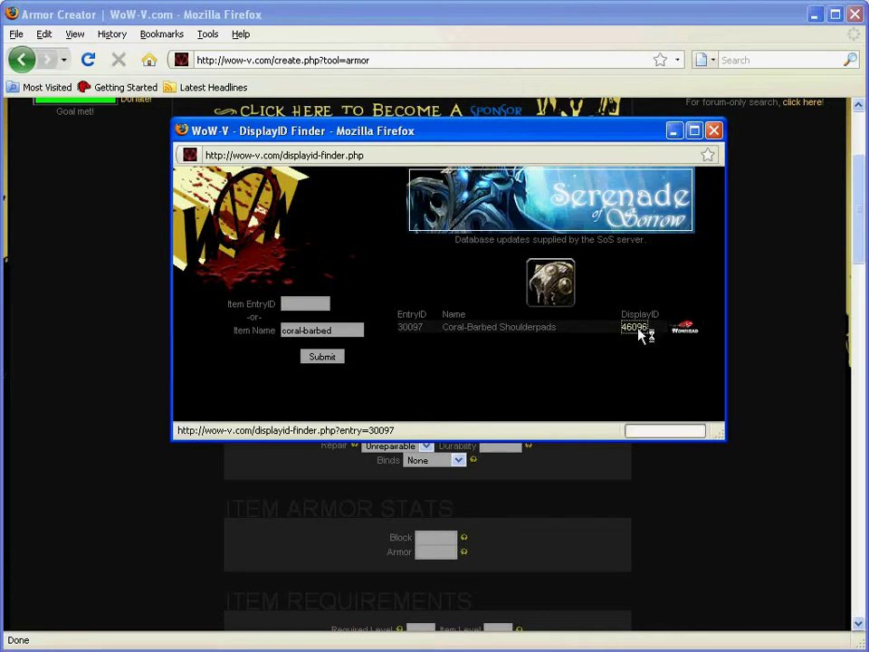
left_click_drag(540, 132, 810, 263)
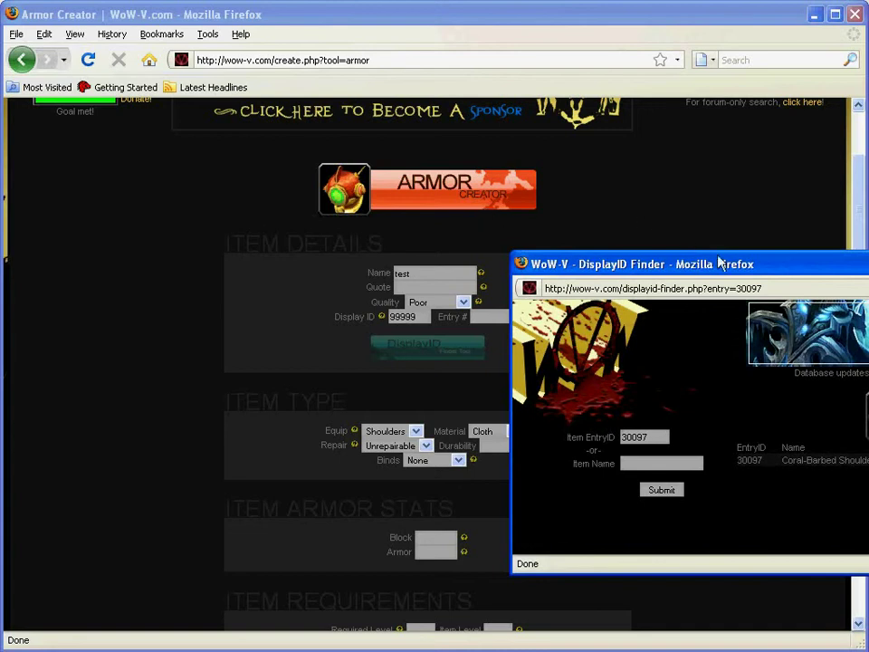
left_click_drag(813, 264, 762, 241)
Clear the page selection and delete the 99999 value, leaving Display ID empty.
left_click(480, 158)
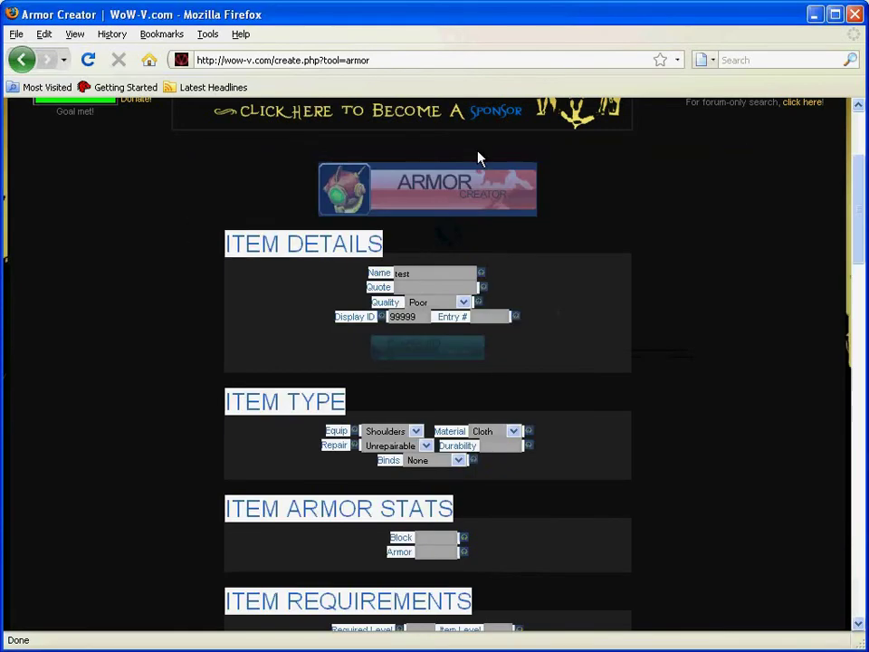
left_click(689, 217)
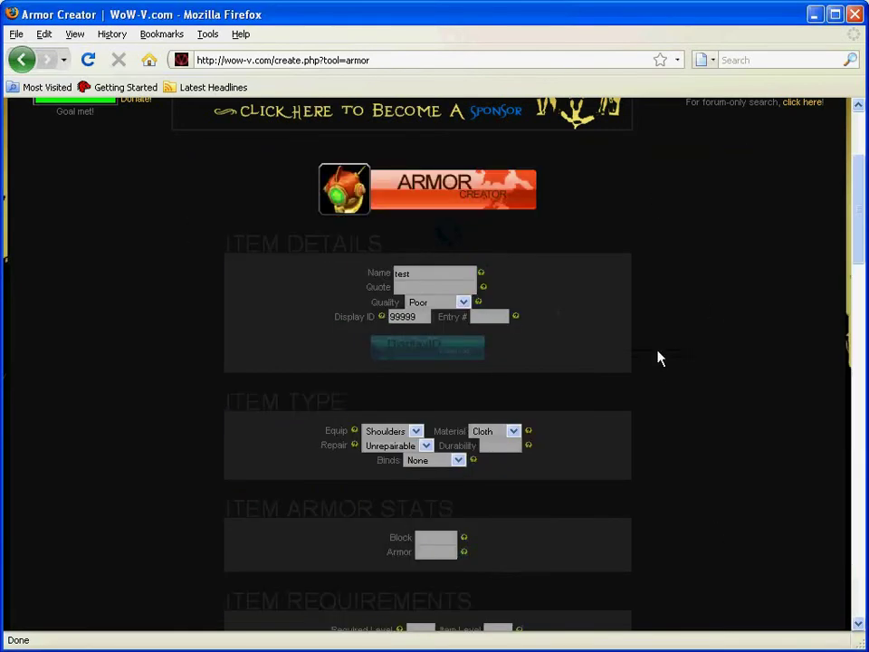
double_click(421, 317)
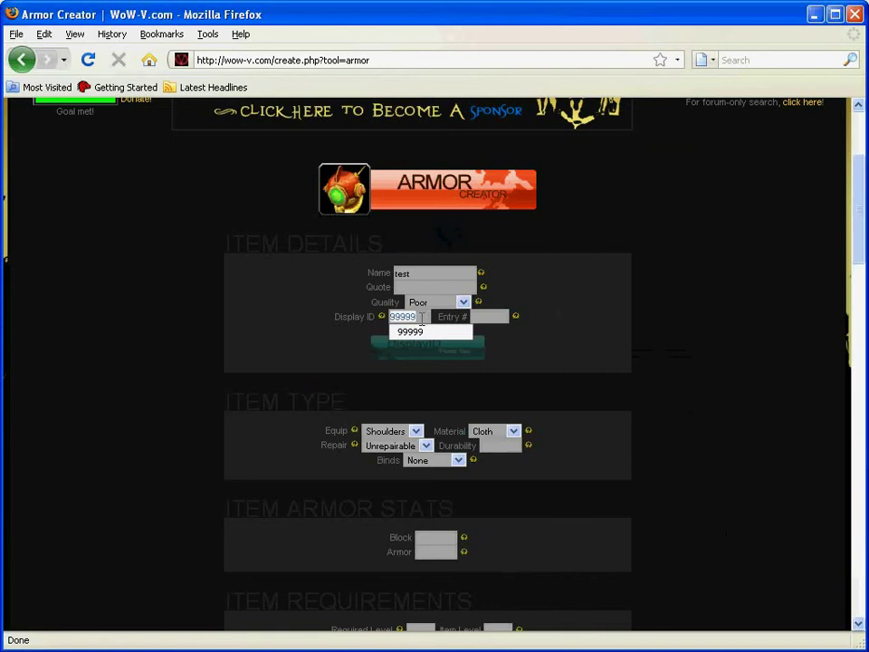
key("BackSpace")
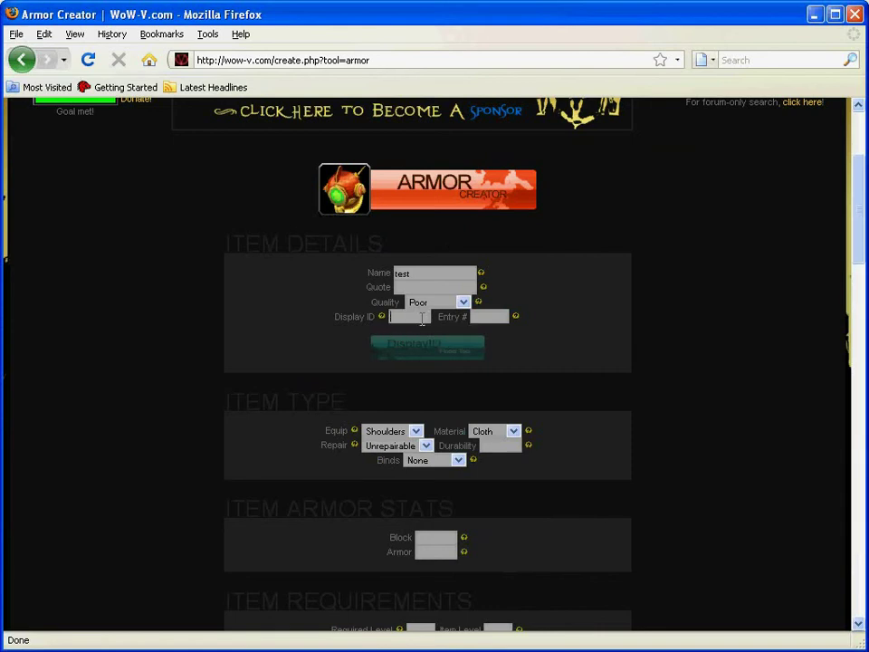
scroll(714, 472, "down", 10)
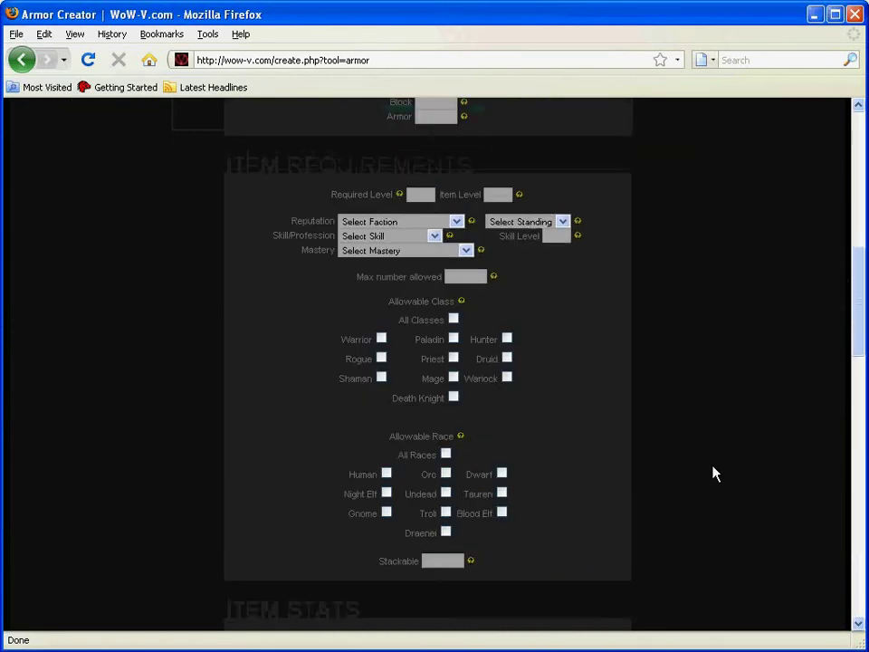
scroll(715, 473, "down", 20)
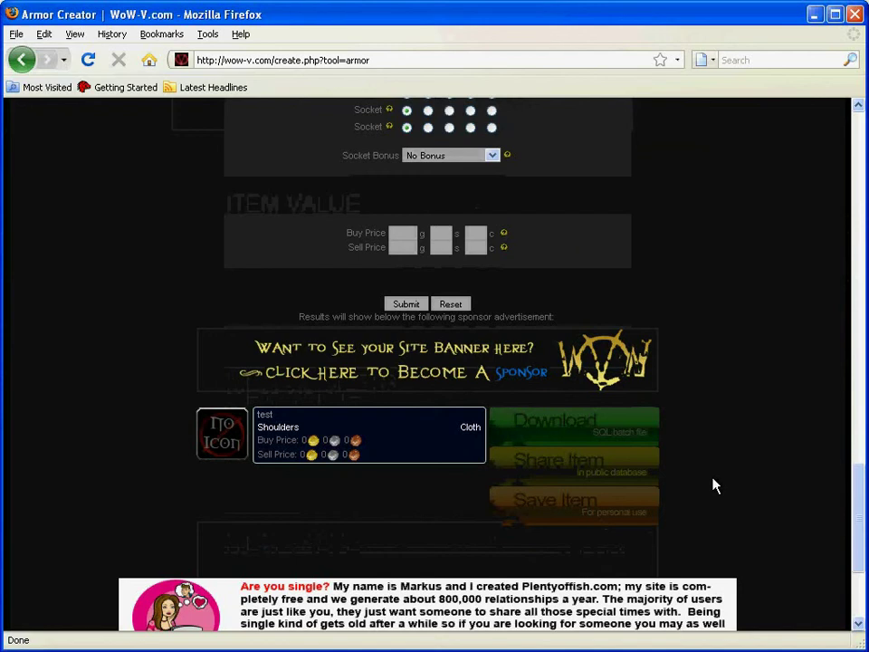
scroll(714, 486, "up", 18)
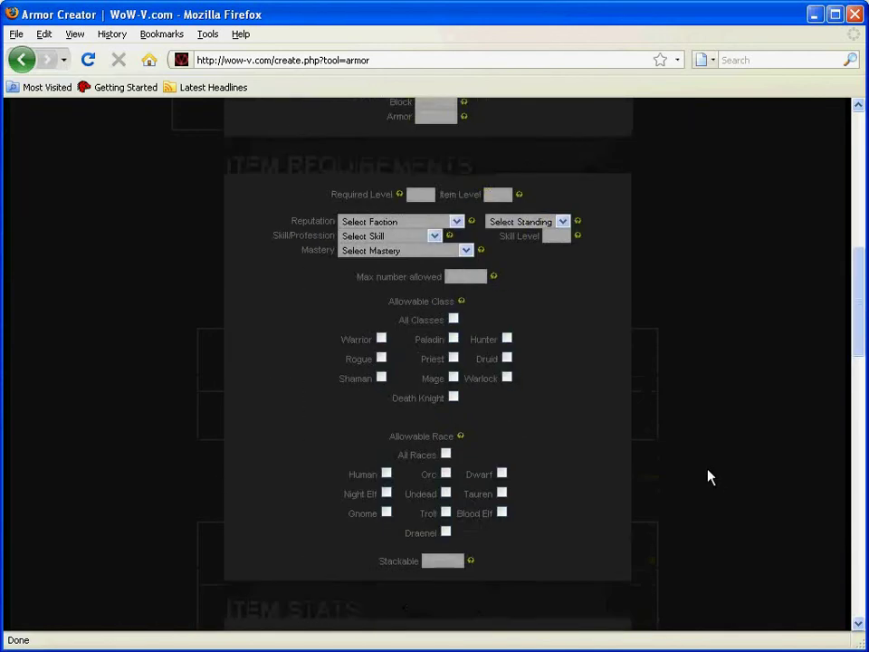
scroll(710, 477, "up", 12)
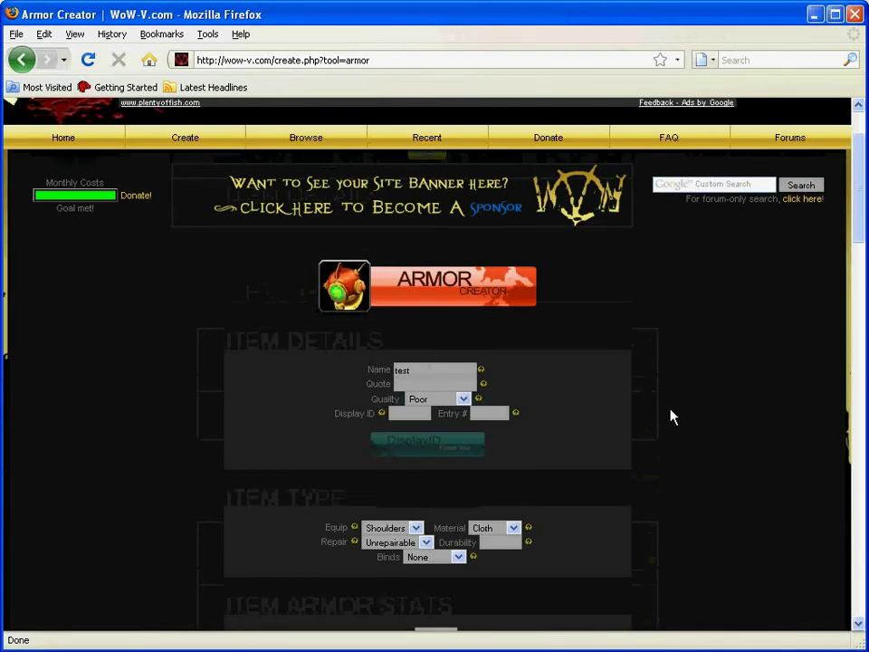